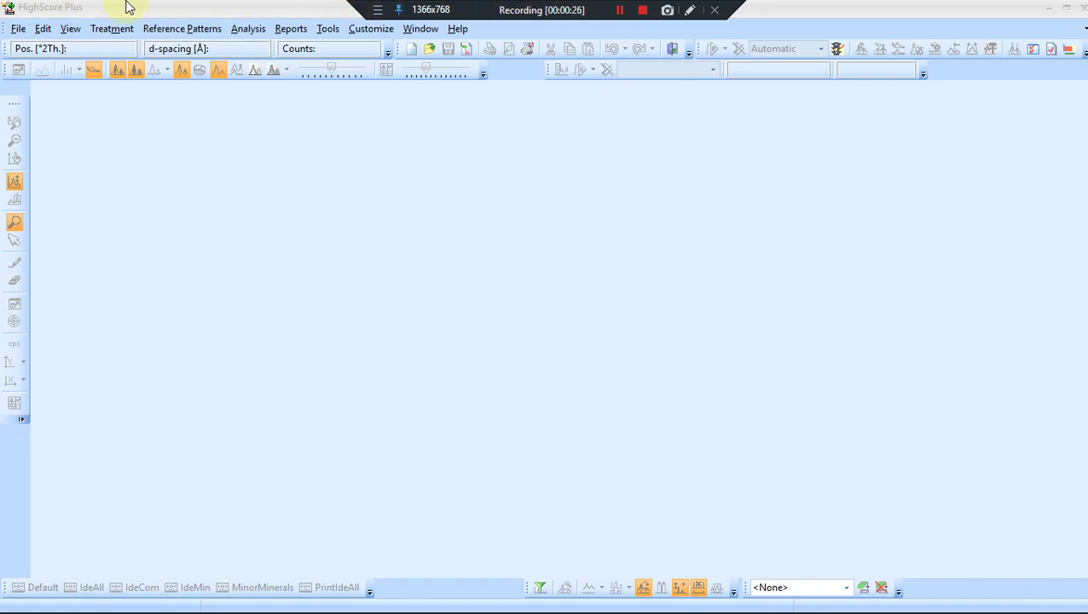
# Open the scan file "CZO ke 1.rd" from the "belajar refinement" folder
pyautogui.click(18, 29)
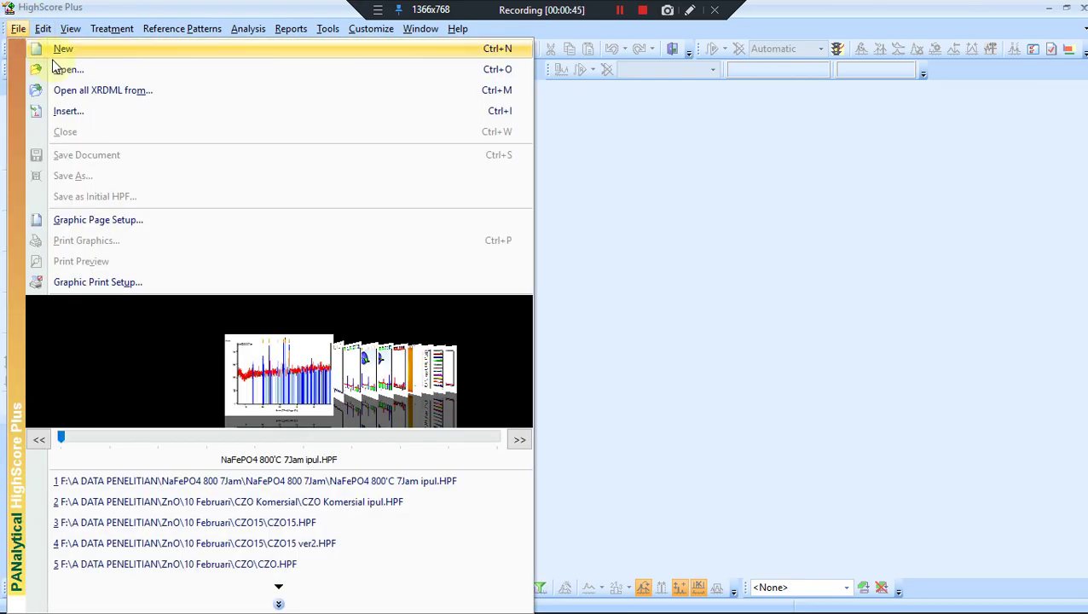
pyautogui.click(58, 69)
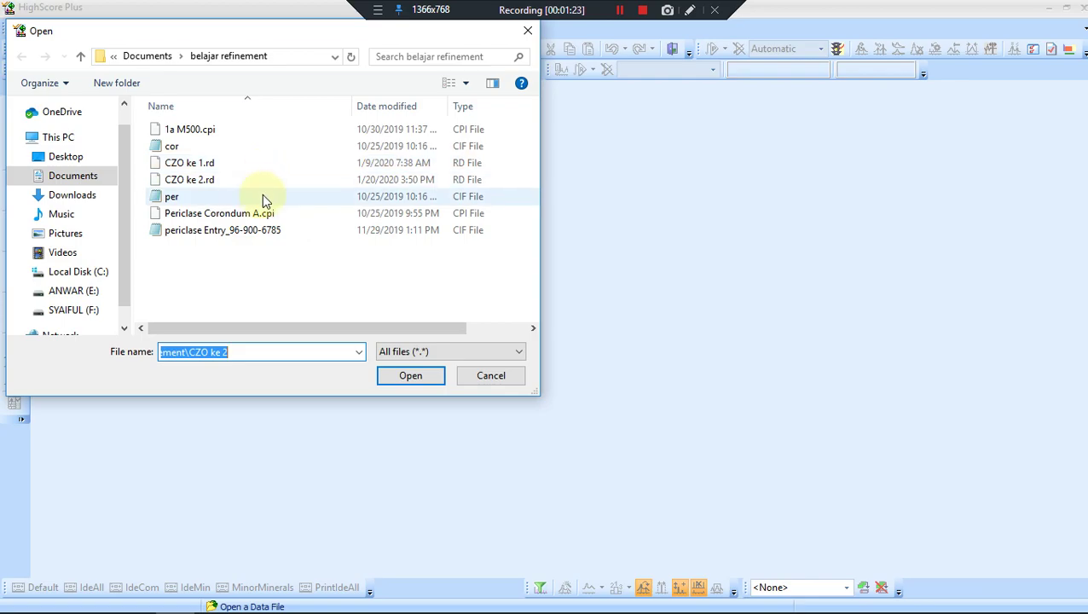
pyautogui.click(221, 161)
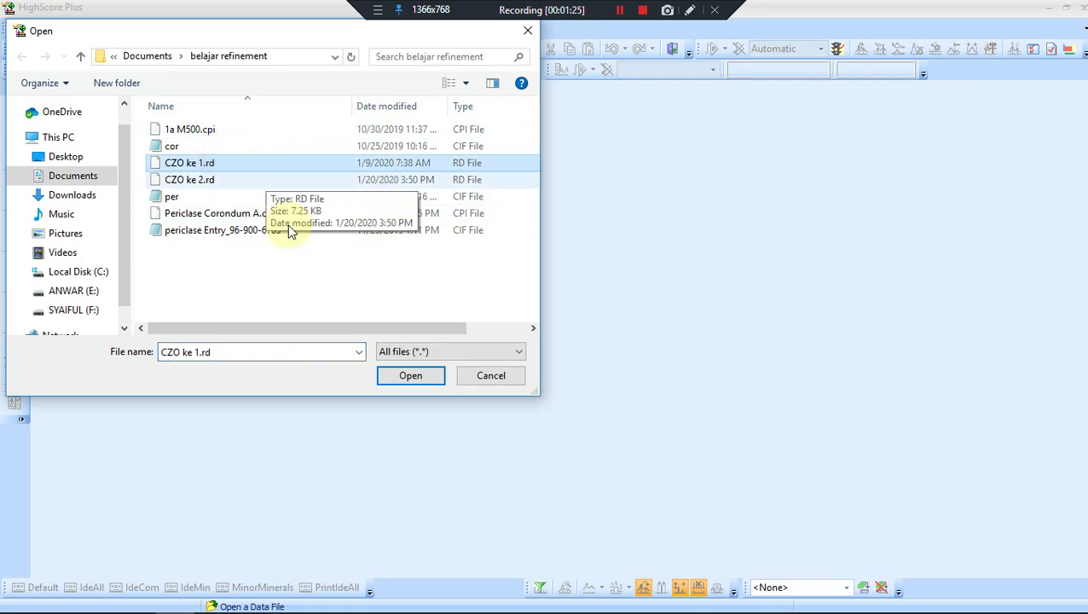
pyautogui.click(406, 380)
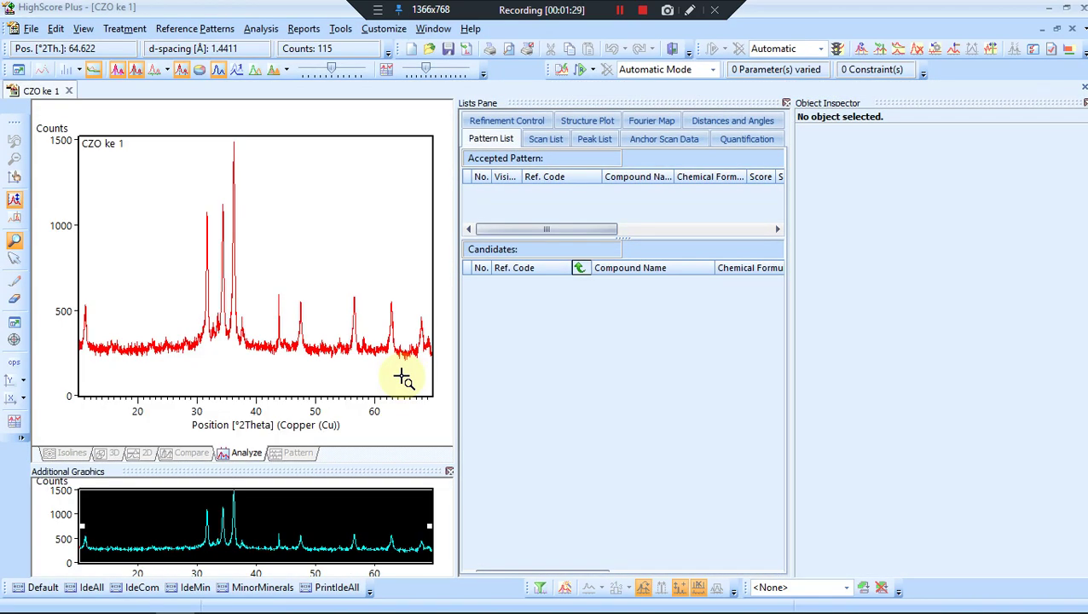
# Open the second scan file "CZO ke 2.rd" from the "belajar refinement" folder
pyautogui.click(31, 28)
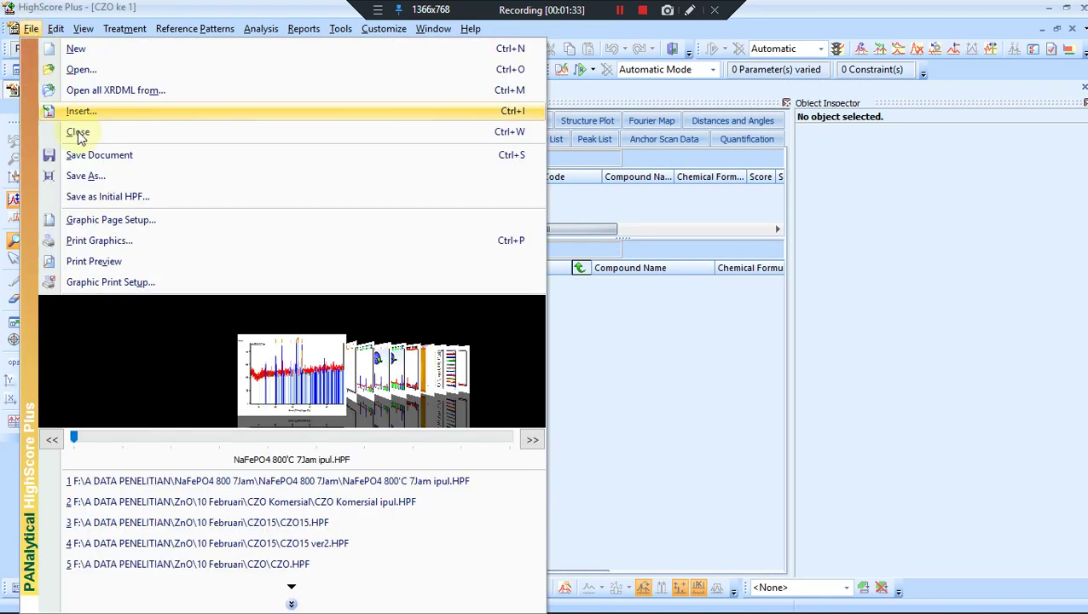
pyautogui.click(79, 69)
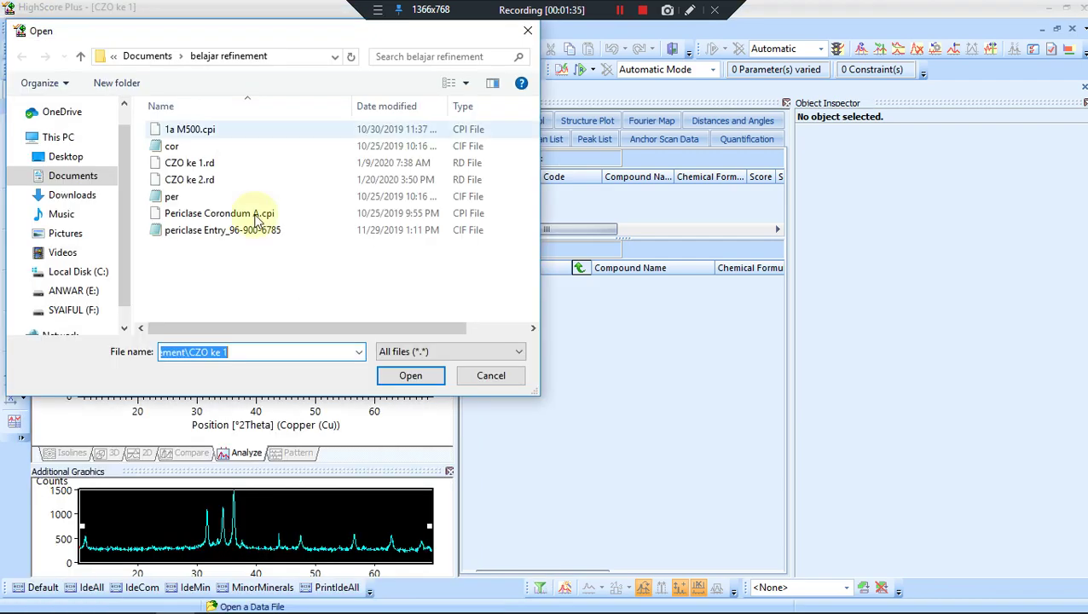
pyautogui.doubleClick(209, 180)
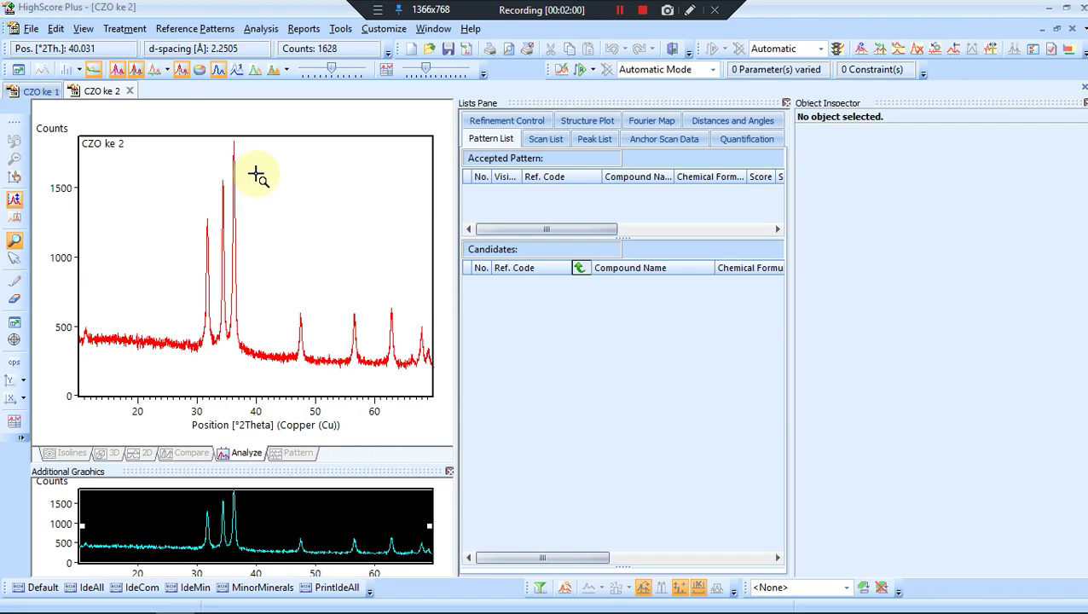
# Run a peak search on the CZO ke 2 scan with minimum significance 2.00 and accept the found peaks
pyautogui.rightClick(308, 168)
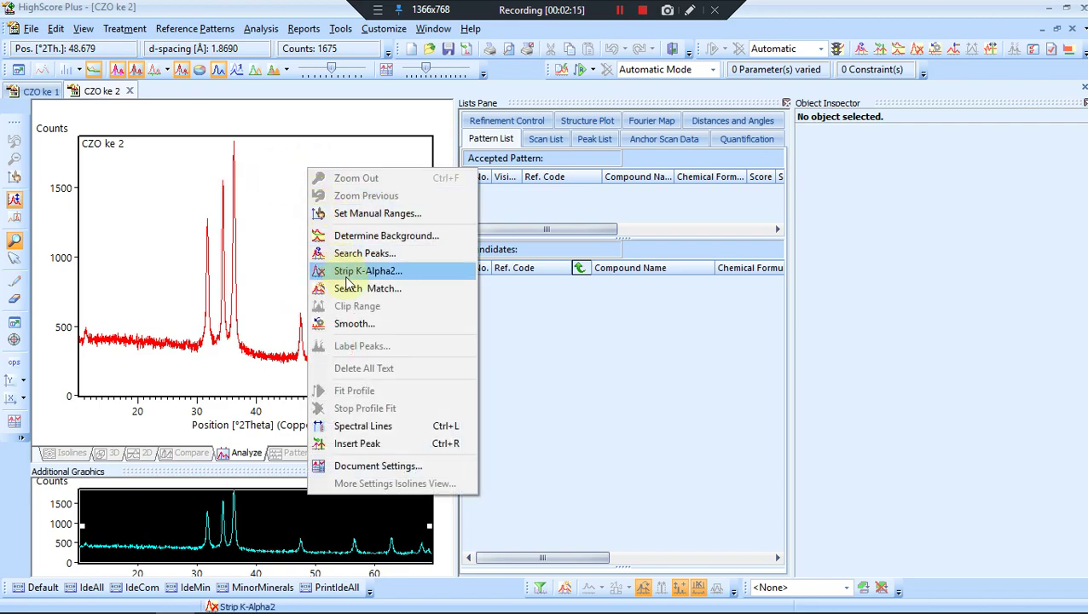
pyautogui.rightClick(282, 209)
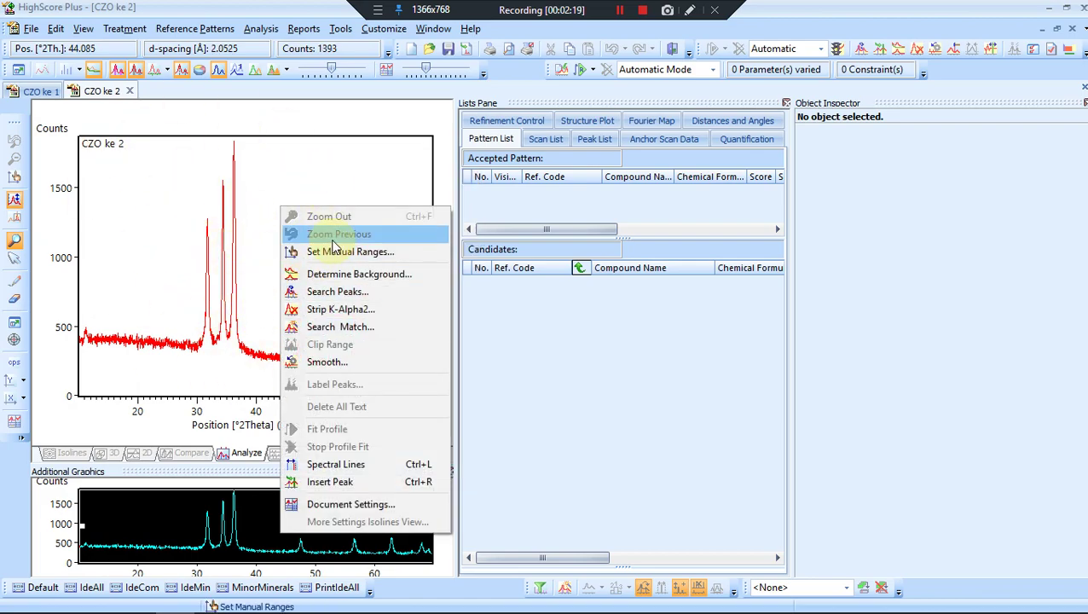
pyautogui.click(339, 293)
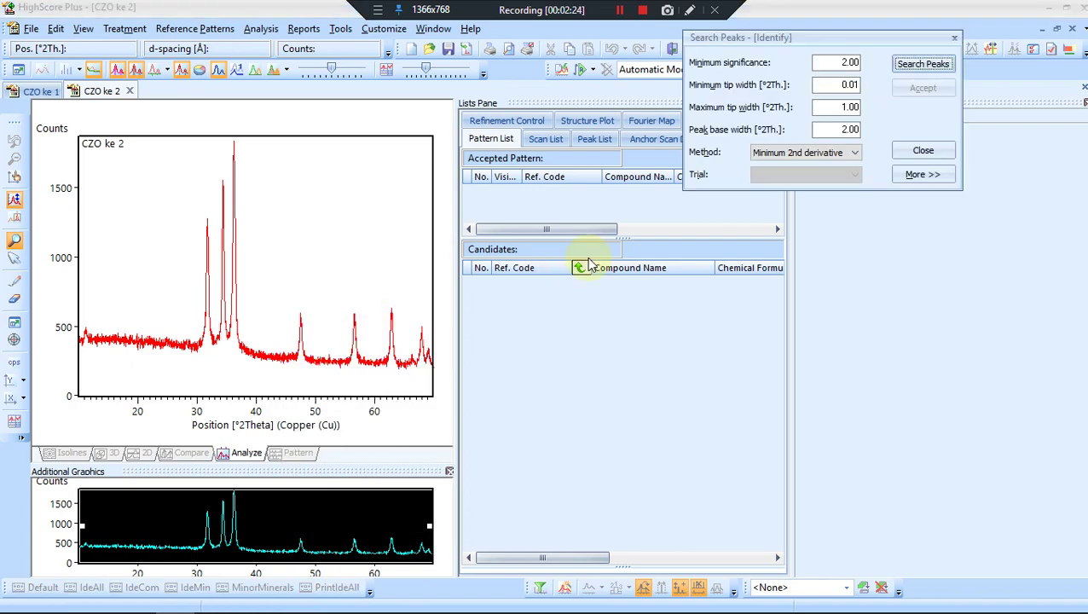
pyautogui.click(942, 65)
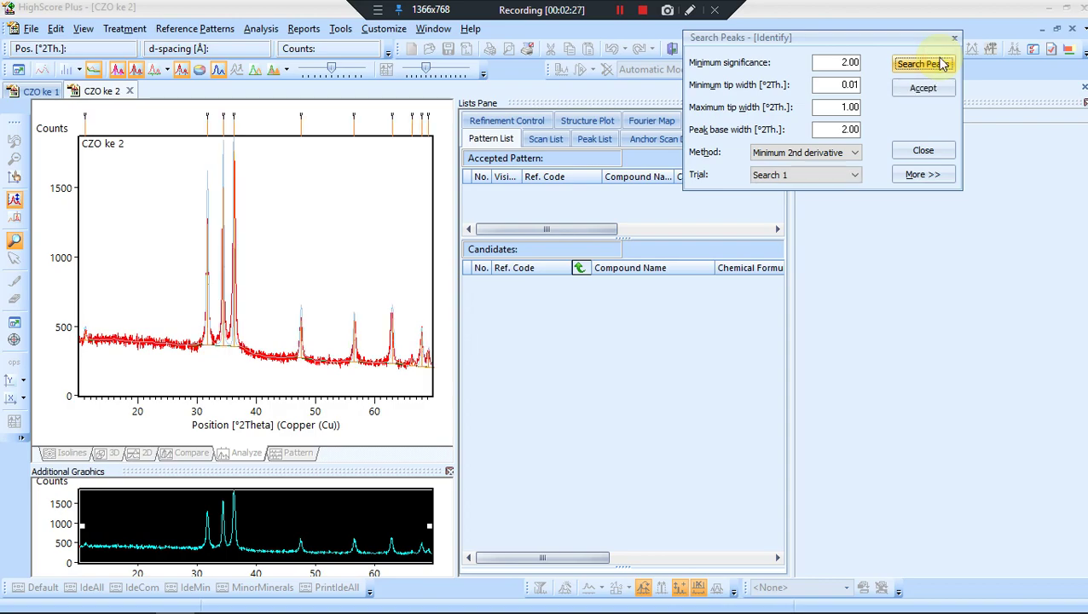
pyautogui.click(919, 86)
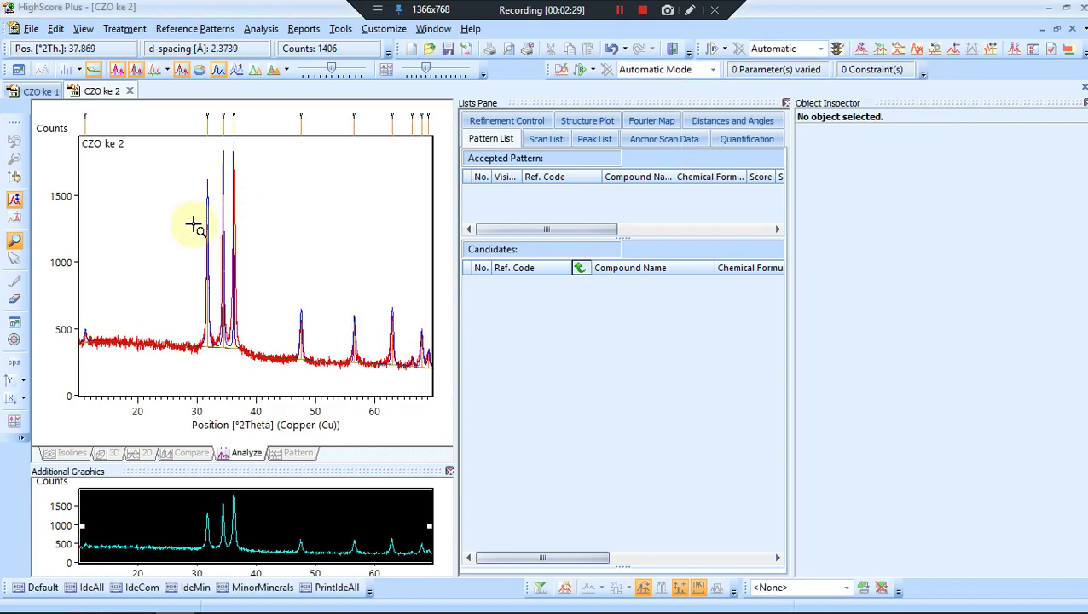
# Examine the fit of the small peak near 11 °2Theta and of the peak near 63 °2Theta up close
pyautogui.rightClick(92, 308)
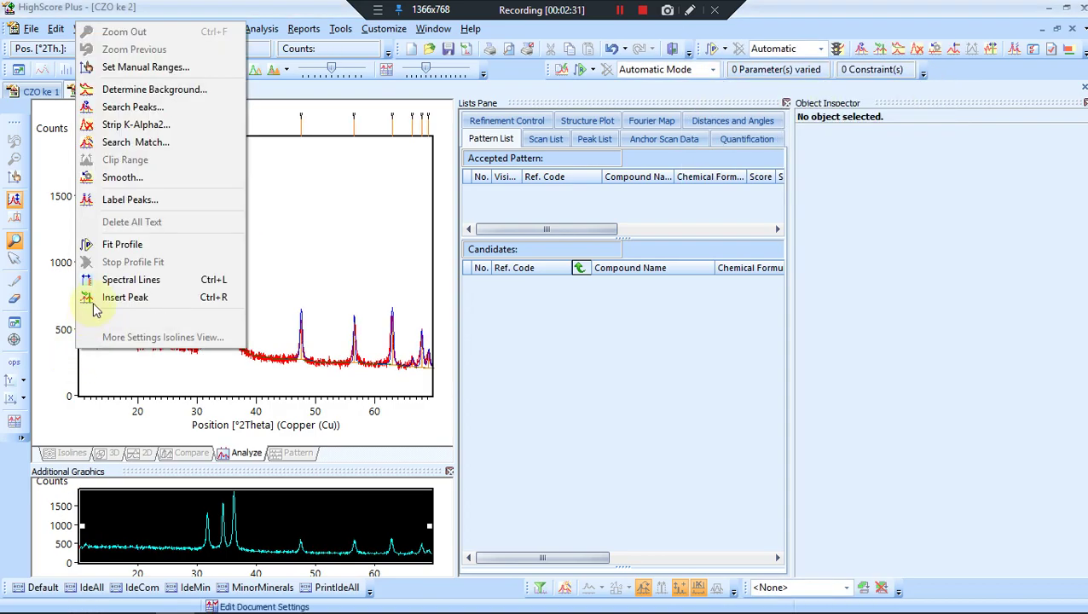
pyautogui.click(340, 283)
pyautogui.click(152, 262)
pyautogui.click(107, 273)
pyautogui.moveTo(97, 326); pyautogui.dragTo(82, 358)
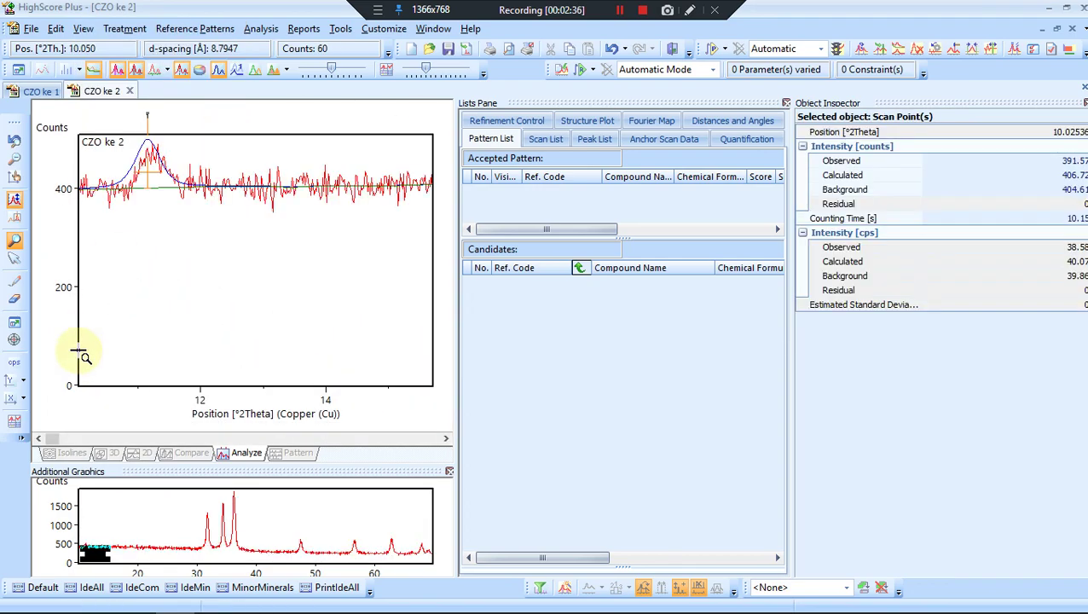
pyautogui.click(140, 179)
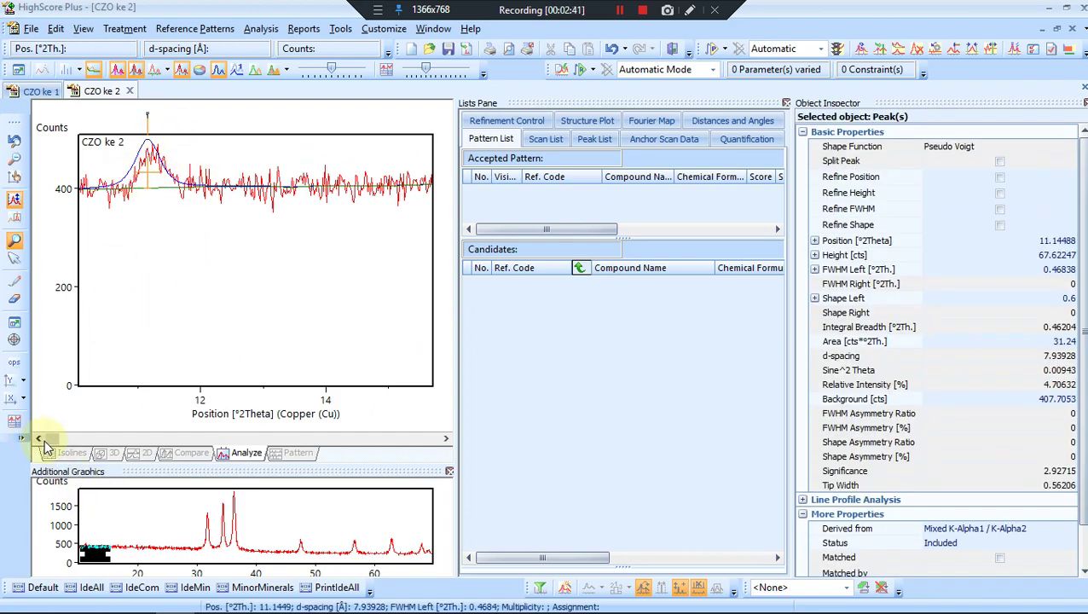
pyautogui.moveTo(41, 437); pyautogui.dragTo(388, 376)
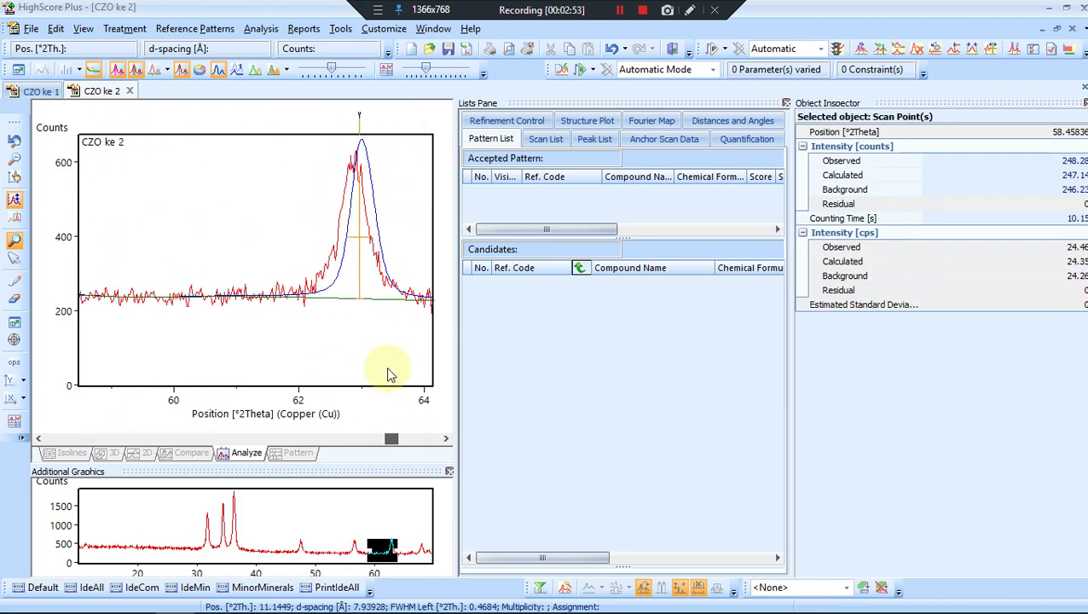
pyautogui.doubleClick(289, 248)
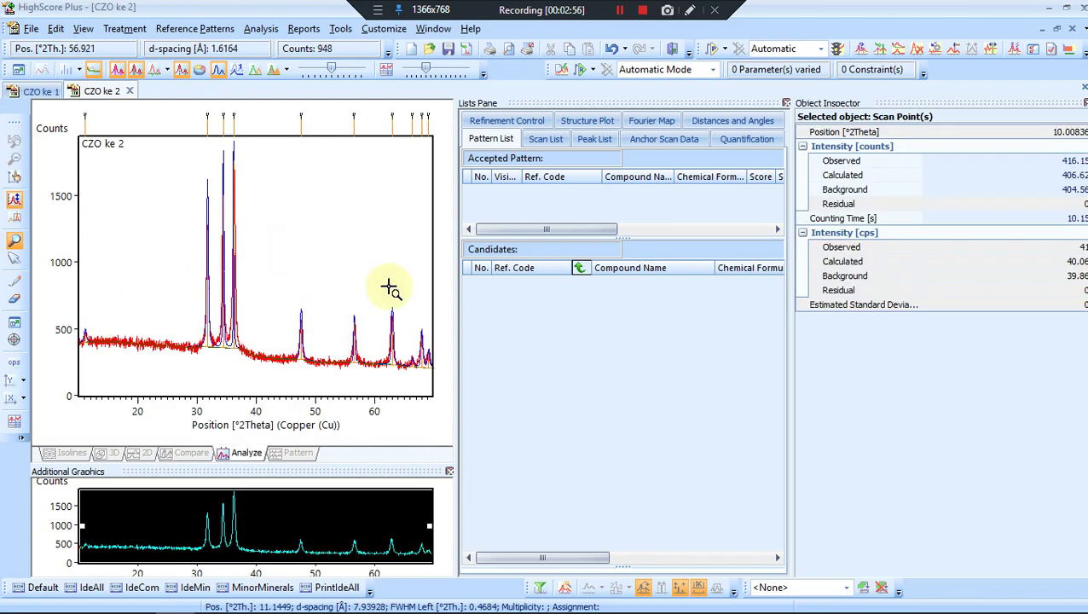
# Inspect the properties of the three strongest peaks between 30 and 40 °2Theta
pyautogui.click(205, 216)
pyautogui.click(232, 266)
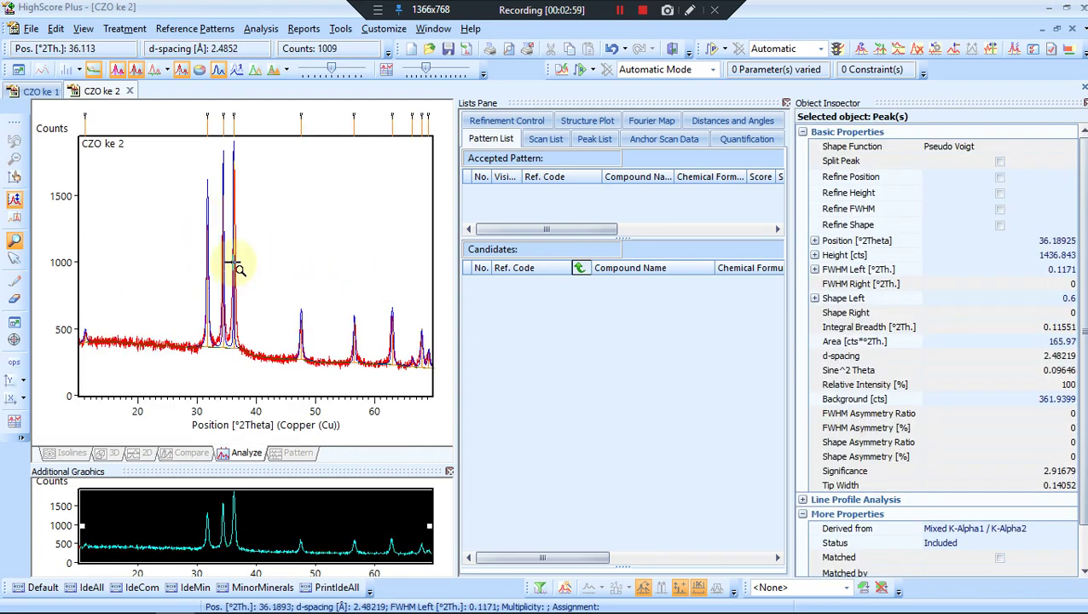
pyautogui.click(220, 257)
pyautogui.click(203, 255)
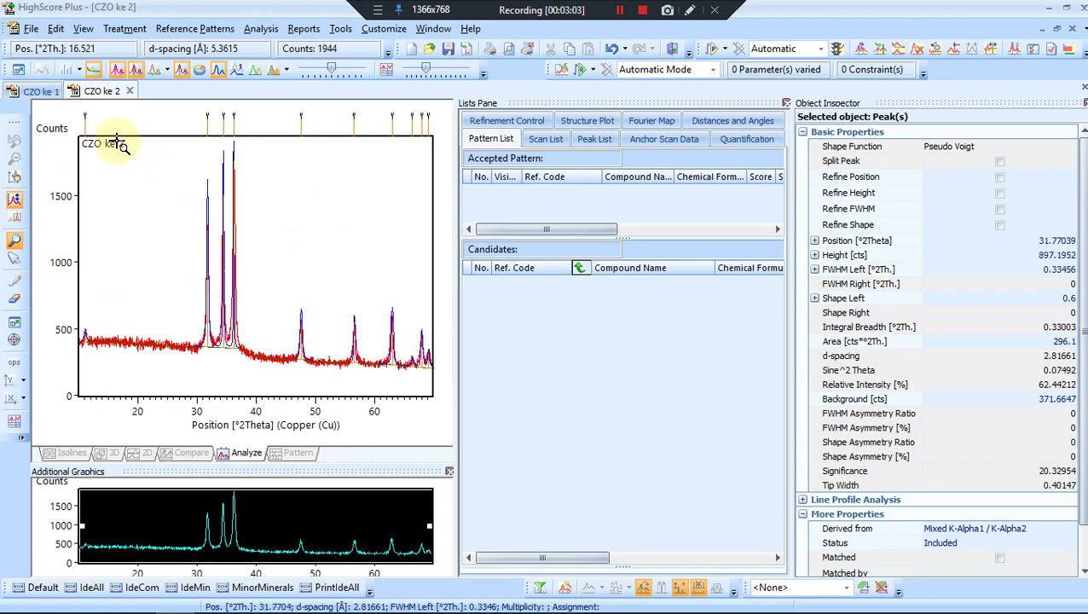
# Start Search & Match using a restriction set and clear all chemistry entries in the untitled set
pyautogui.moveTo(120, 139); pyautogui.dragTo(434, 401)
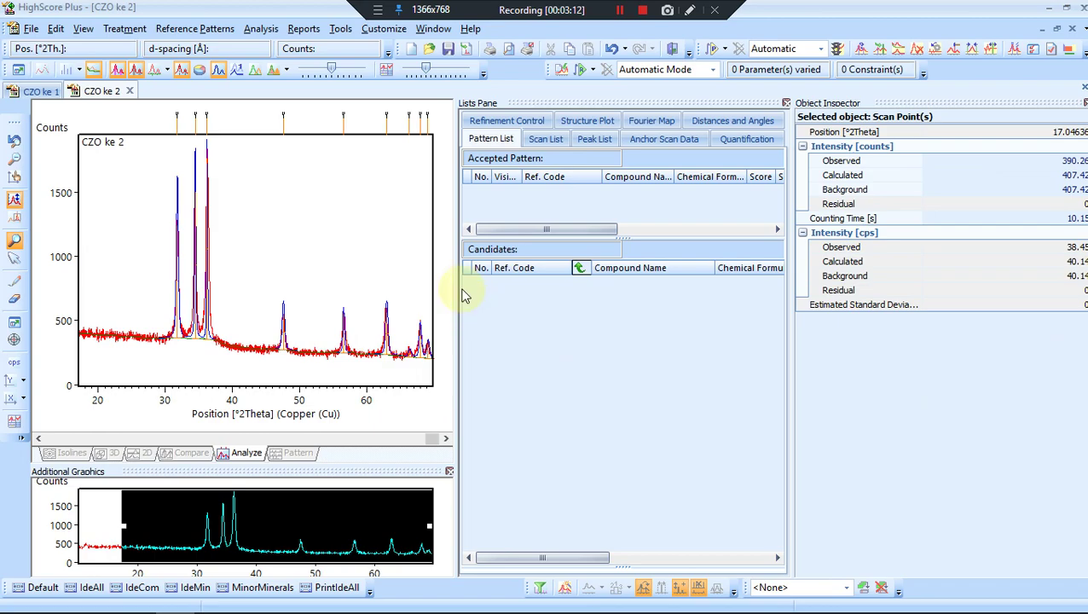
pyautogui.rightClick(331, 181)
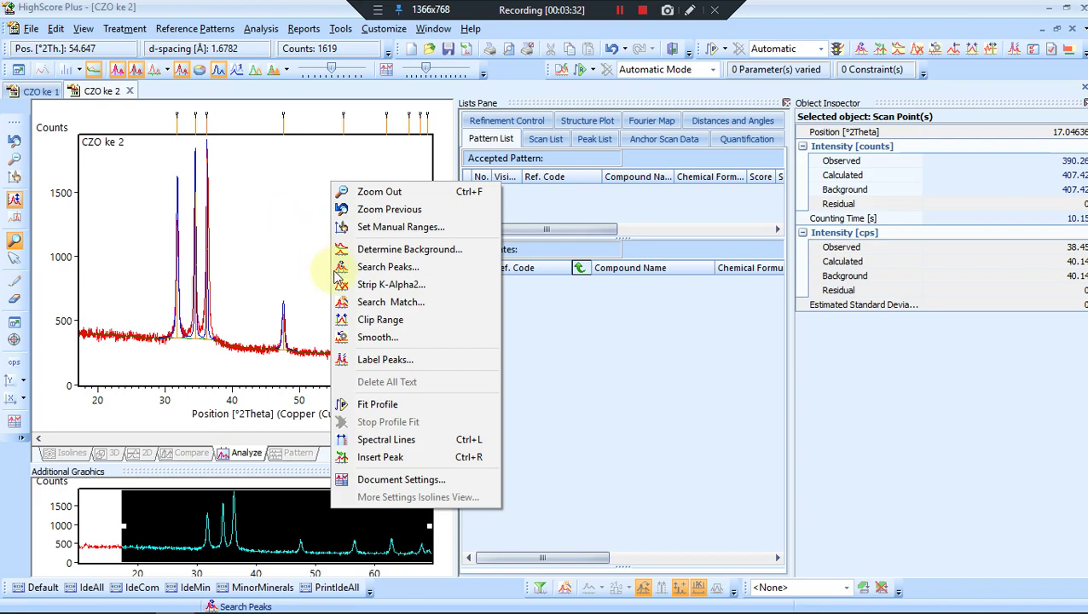
pyautogui.click(385, 302)
pyautogui.click(692, 66)
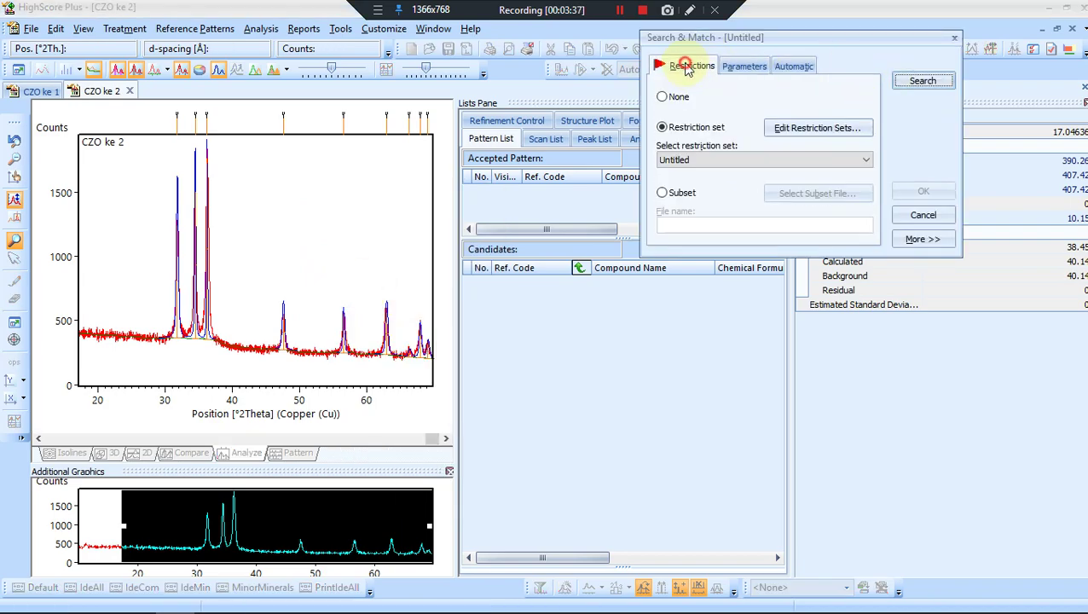
pyautogui.click(792, 128)
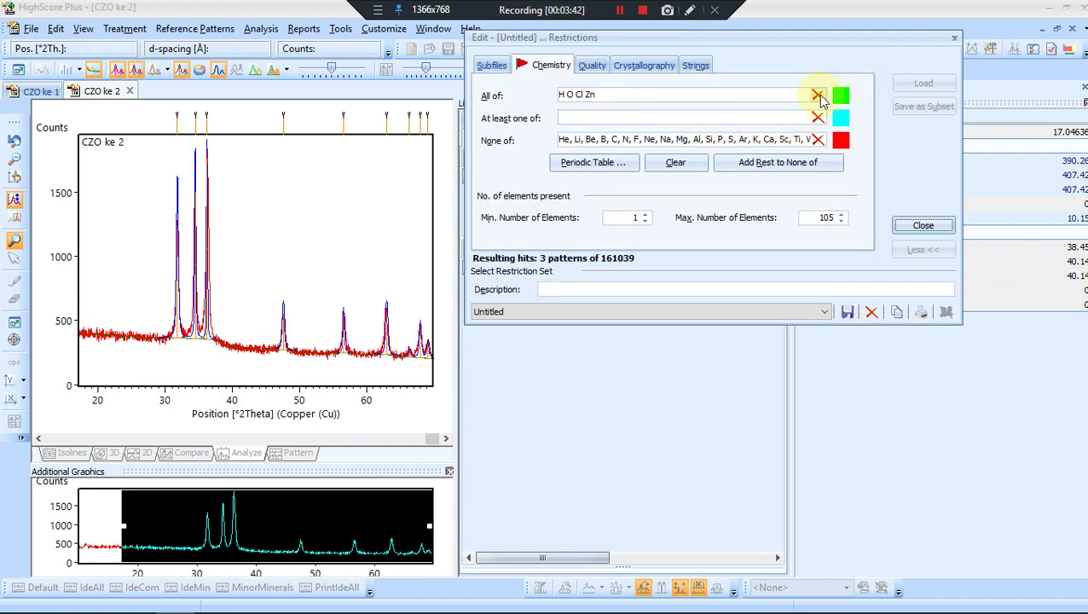
pyautogui.click(818, 96)
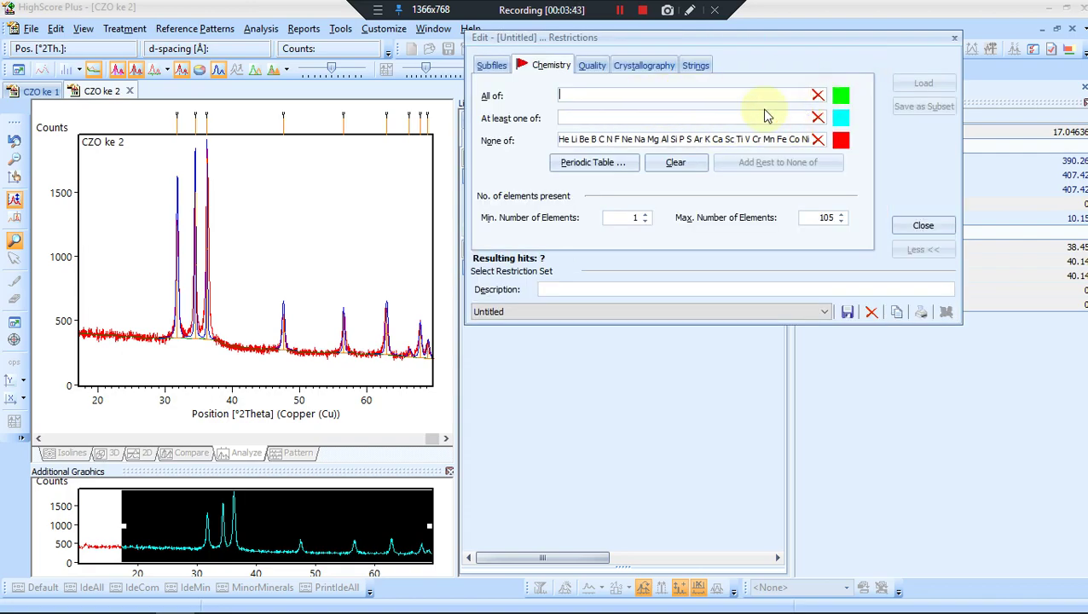
pyautogui.click(674, 163)
# Mark every element of the periodic table as "None of" for the chemistry restriction
pyautogui.click(626, 163)
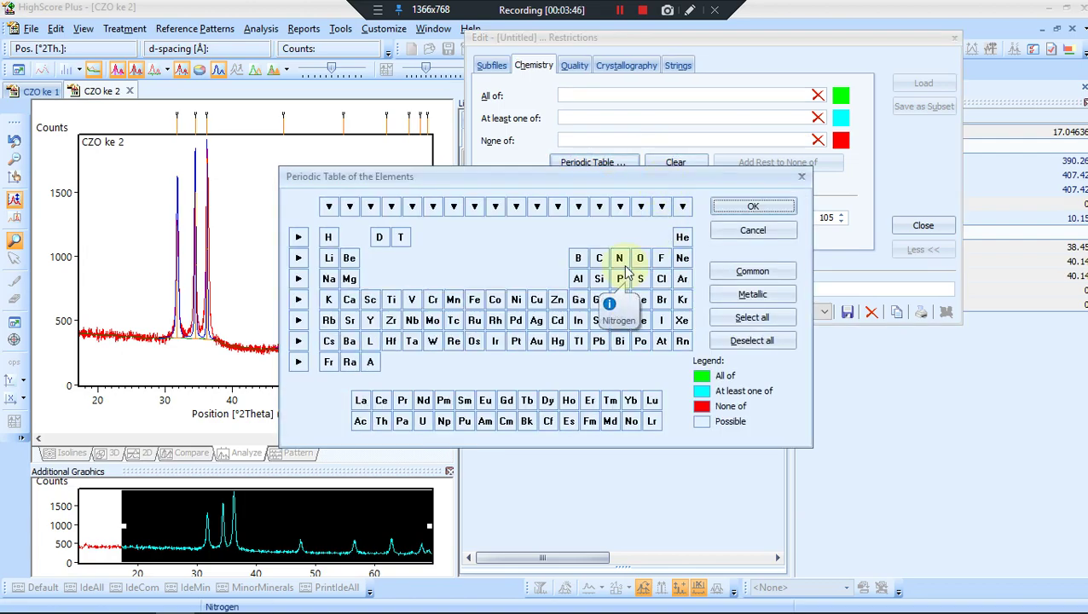
pyautogui.click(764, 341)
pyautogui.click(764, 319)
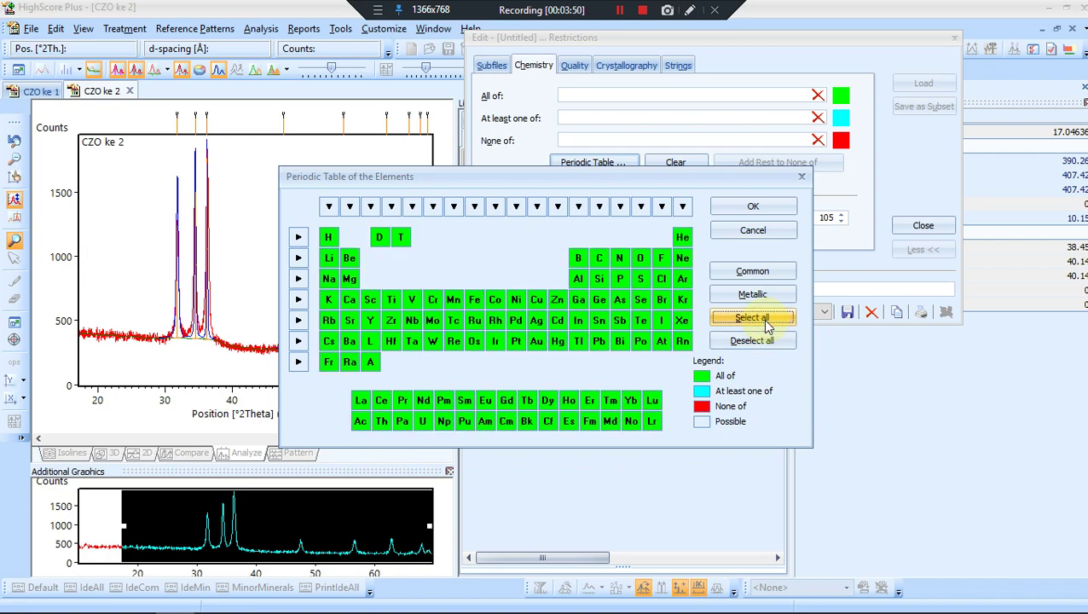
pyautogui.click(765, 321)
pyautogui.click(765, 321)
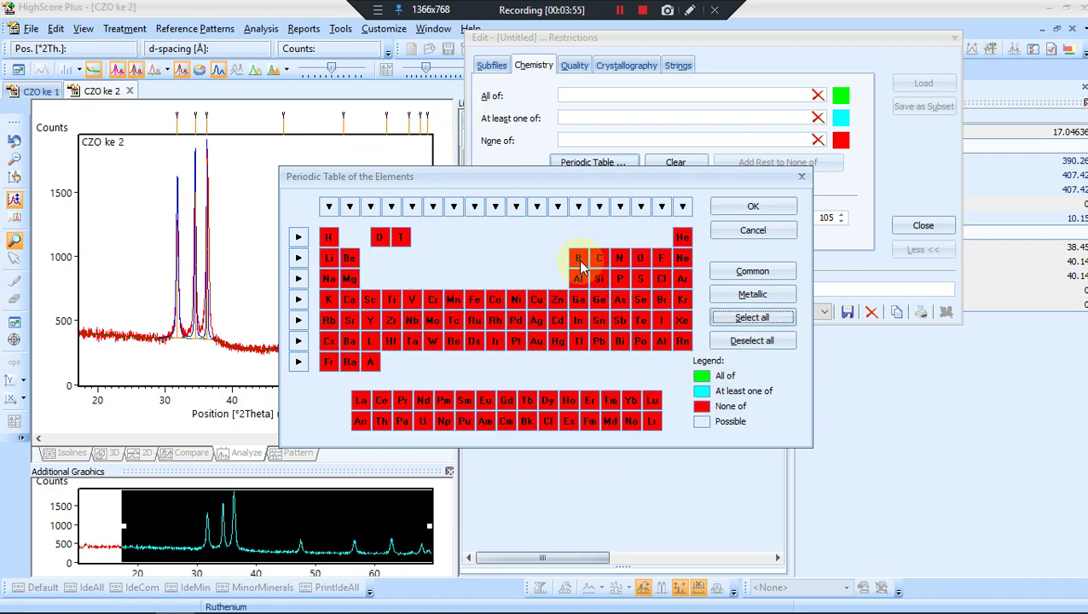
# Try zinc and oxygen as "All of" and as "At least one of" elements in the periodic table
pyautogui.click(556, 300)
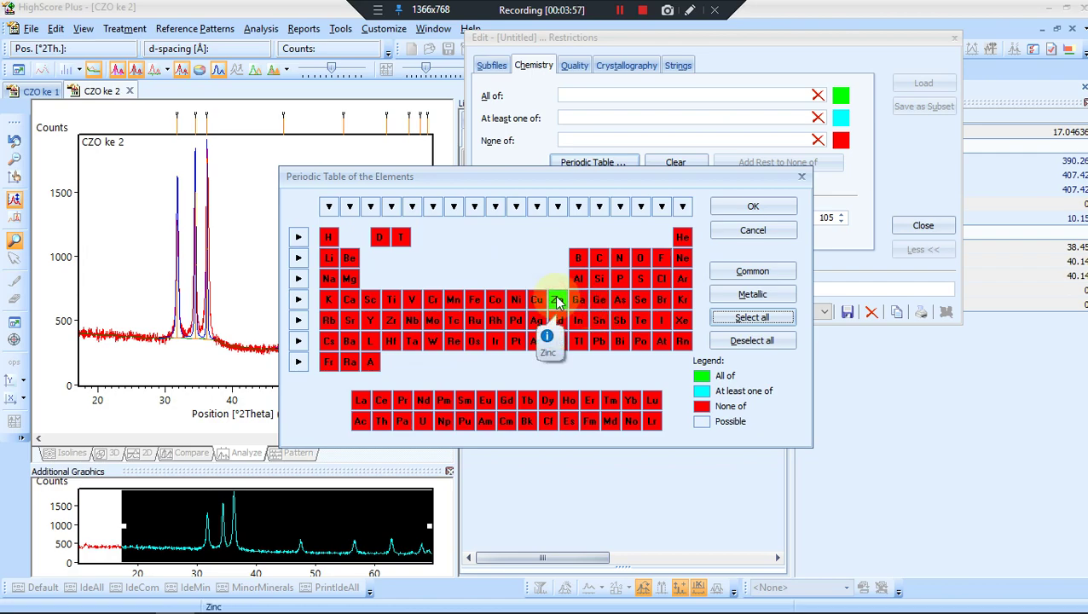
pyautogui.click(639, 258)
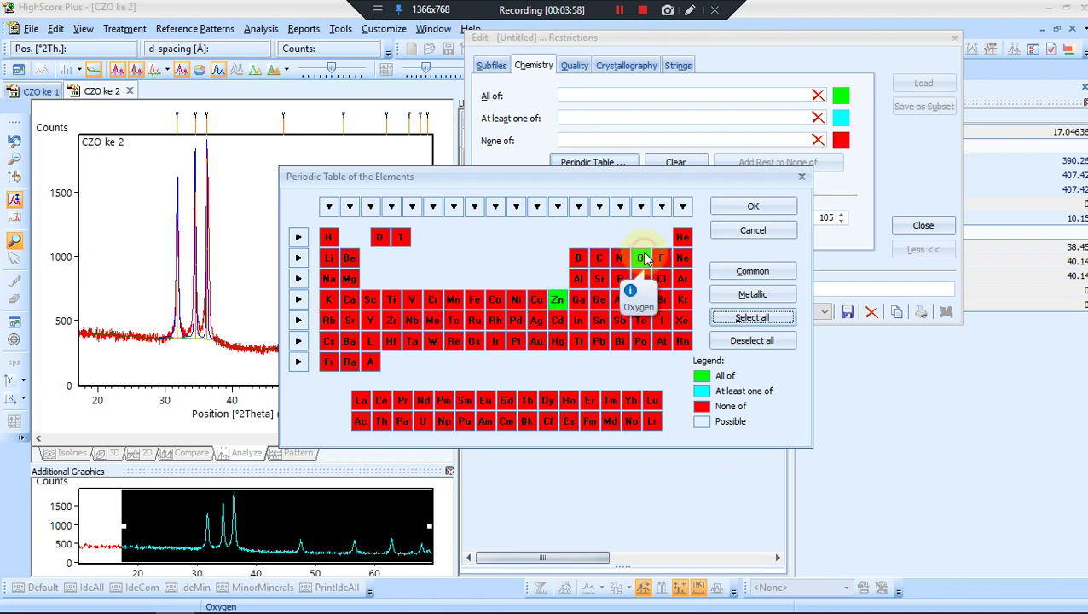
pyautogui.click(559, 300)
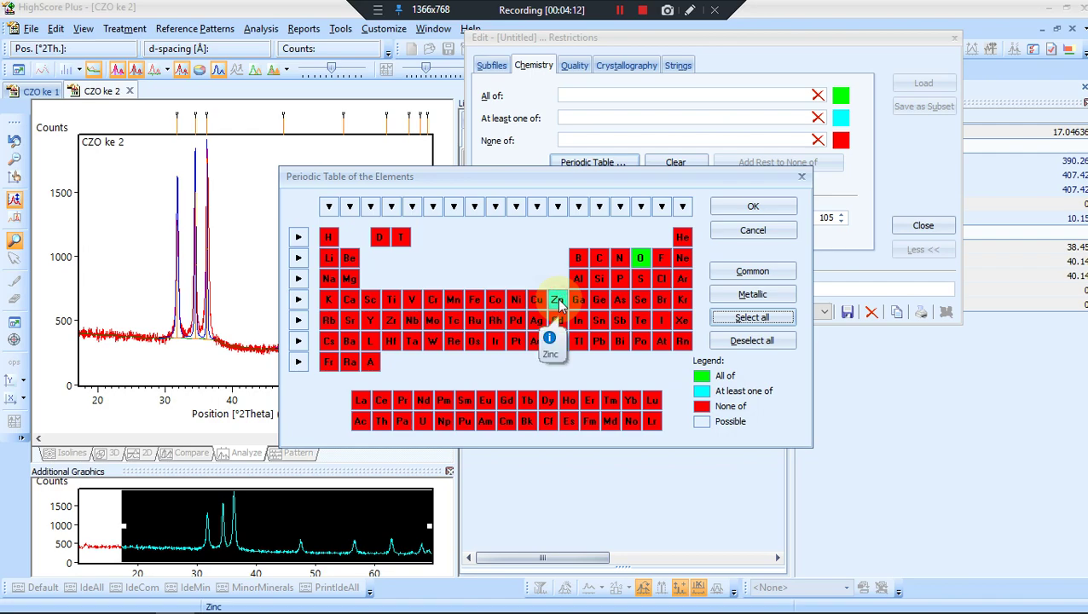
pyautogui.click(639, 258)
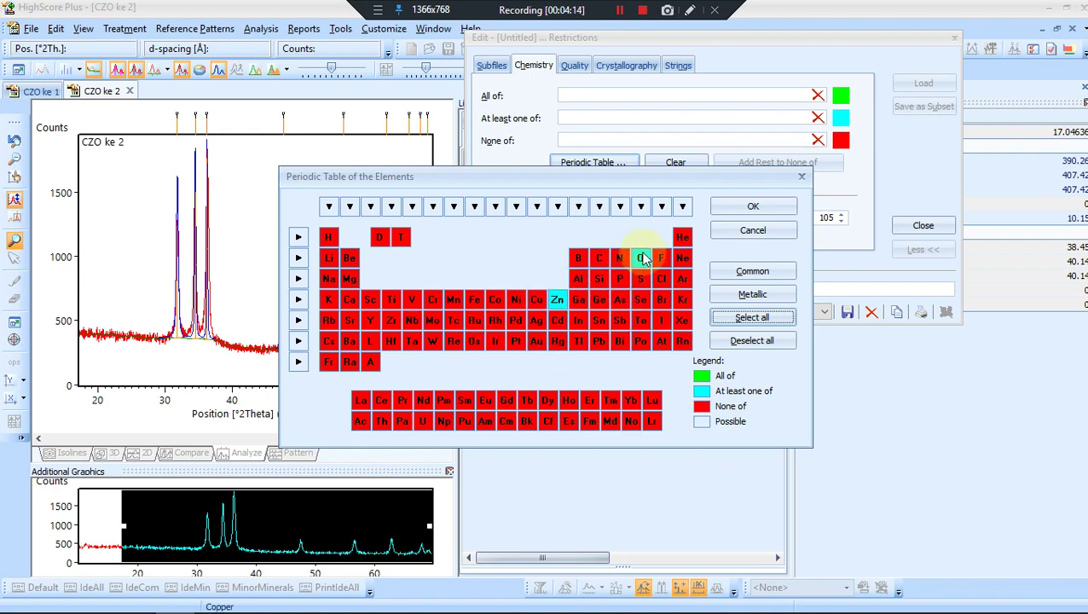
# Set zinc and oxygen to "All of" and apply the periodic table selection to the restriction set
pyautogui.click(557, 300)
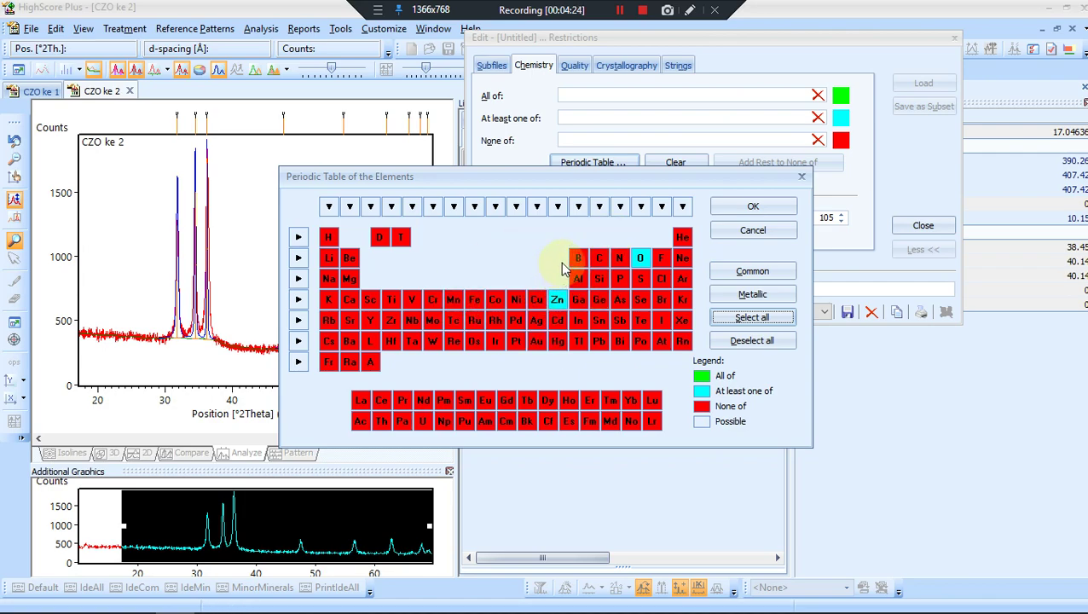
pyautogui.click(557, 303)
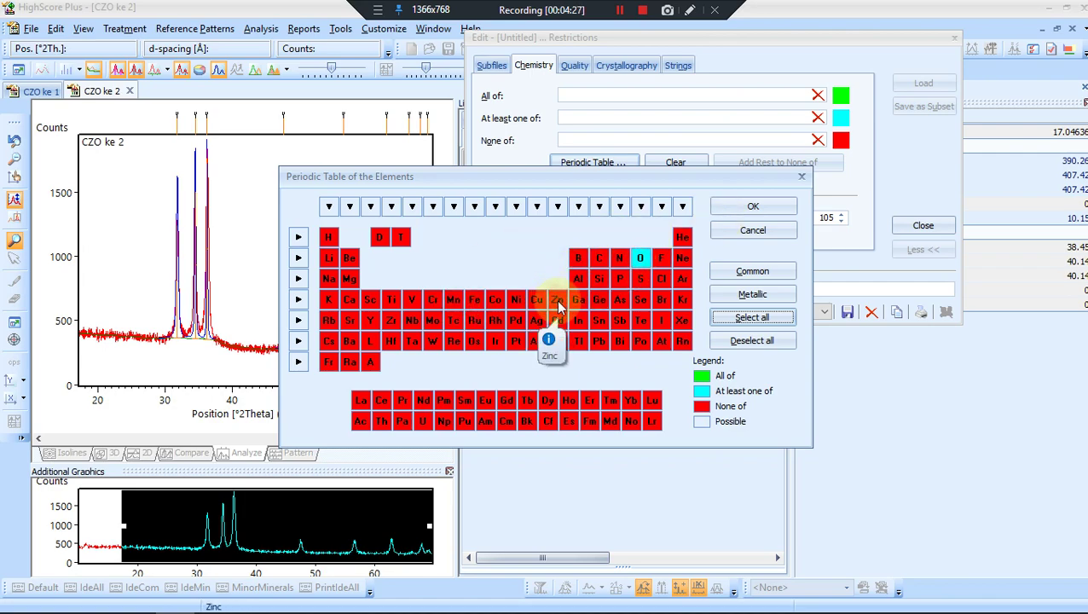
pyautogui.click(557, 300)
pyautogui.click(644, 264)
pyautogui.click(644, 264)
pyautogui.click(643, 263)
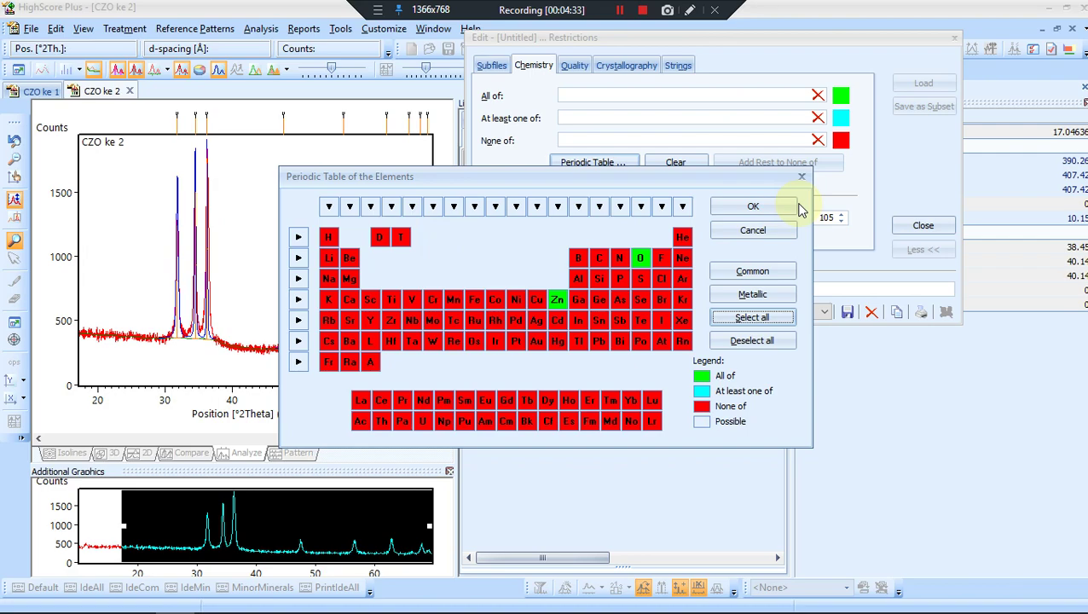
pyautogui.click(768, 208)
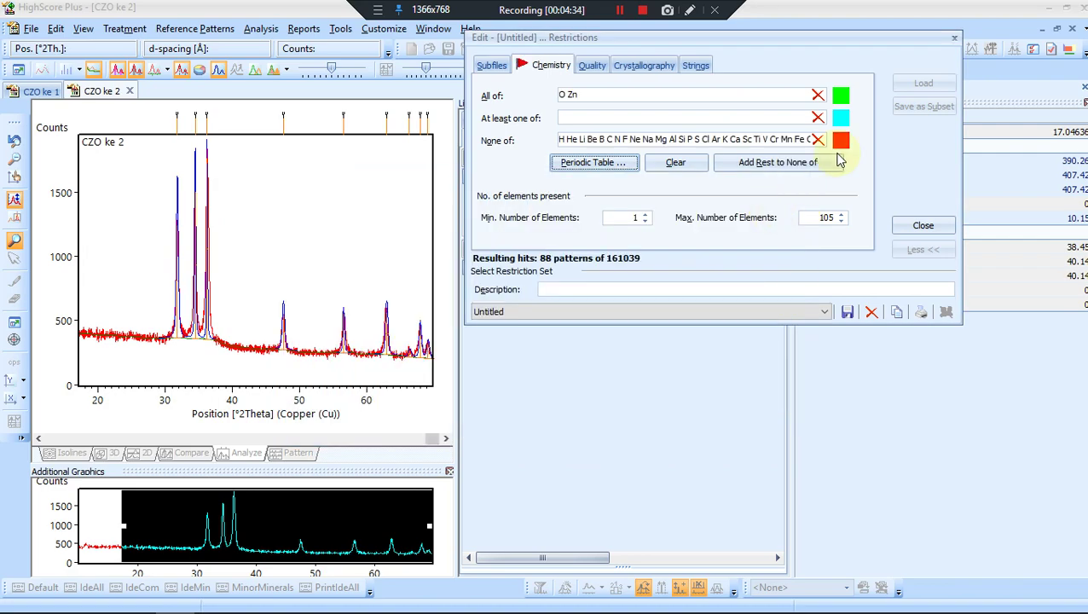
# Run Search & Match with the Untitled restriction set, comparing the first six zincite and zinc oxide candidates with the CZO ke 2 scan
pyautogui.click(937, 237)
pyautogui.click(929, 81)
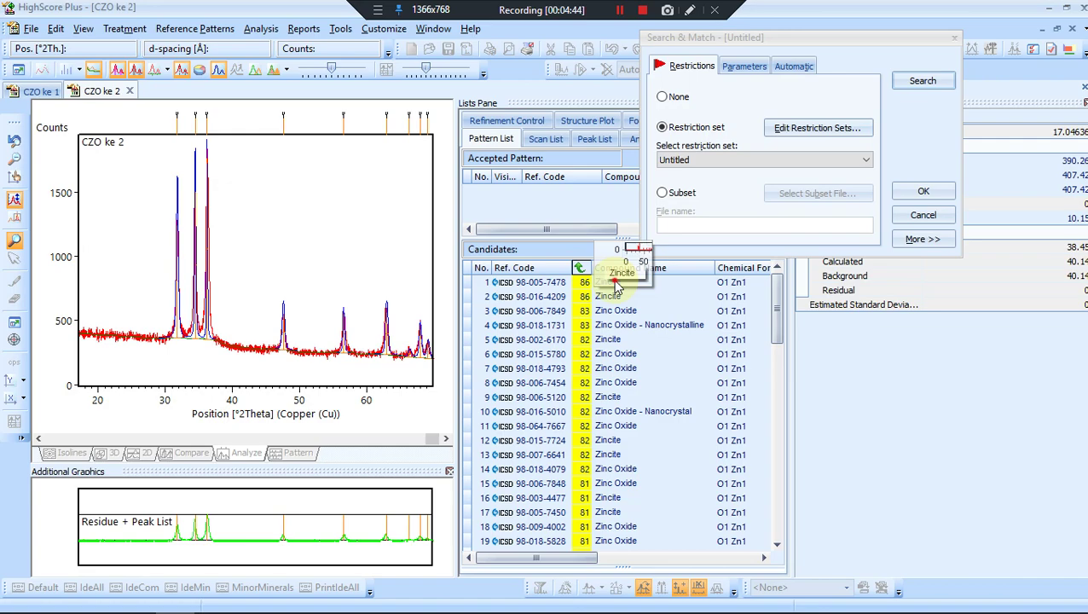
pyautogui.click(616, 284)
pyautogui.click(621, 296)
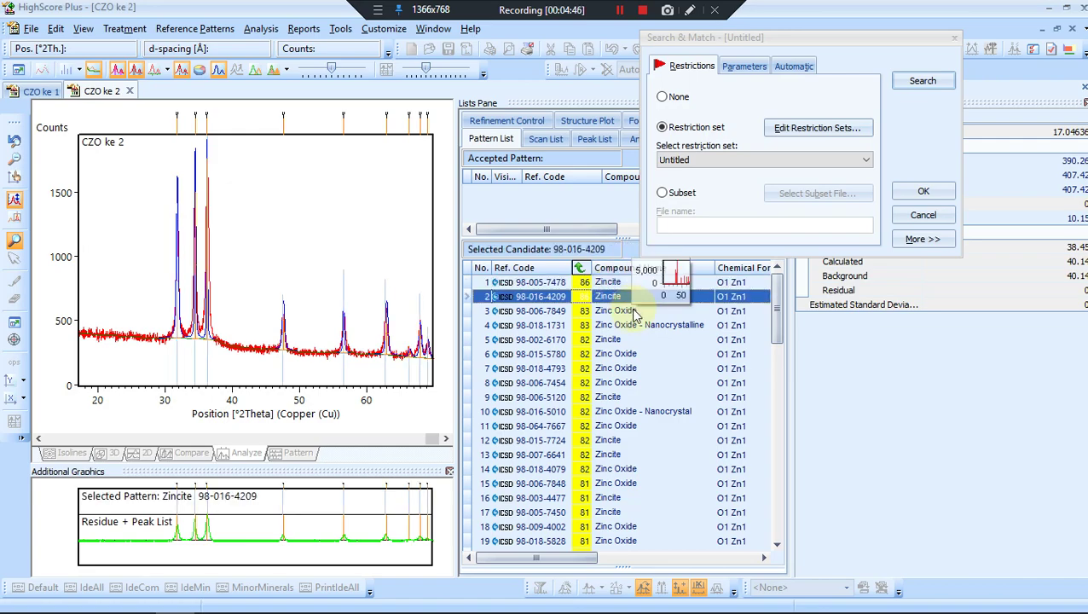
pyautogui.click(634, 312)
pyautogui.click(633, 328)
pyautogui.click(623, 341)
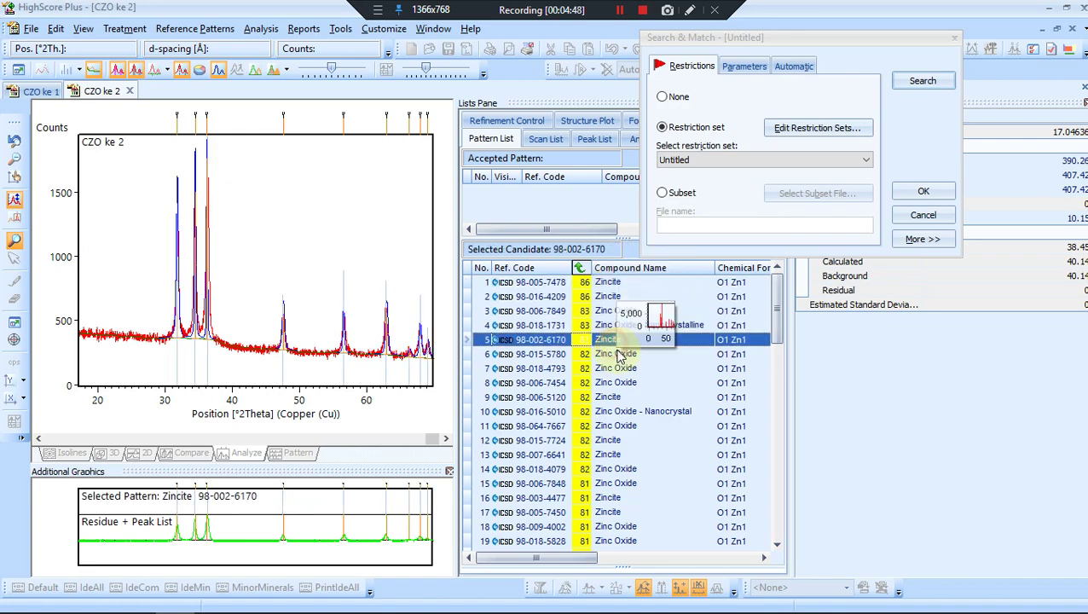
pyautogui.click(619, 353)
pyautogui.click(619, 284)
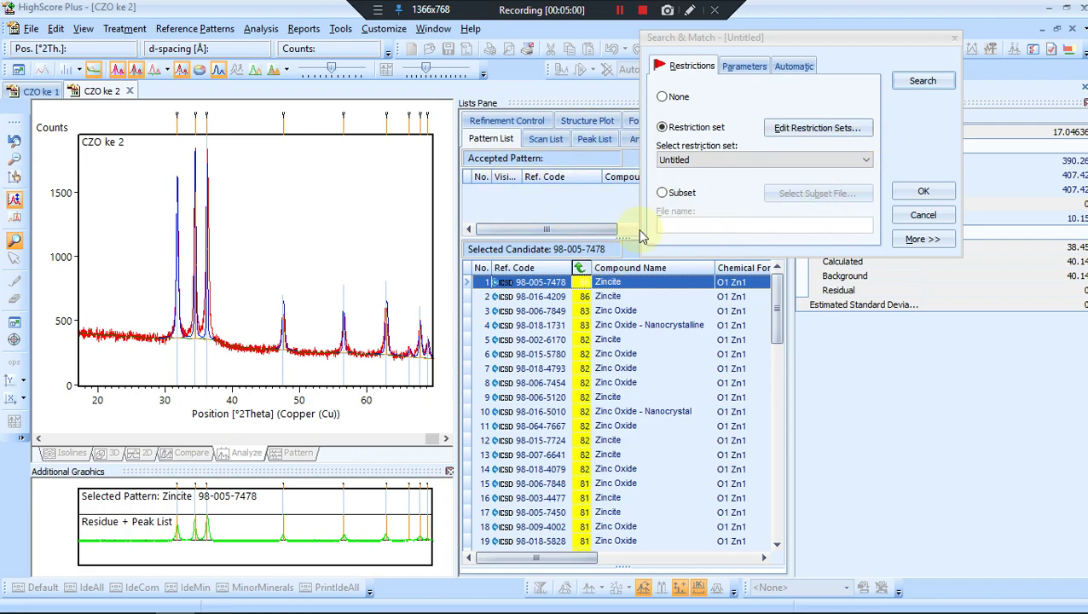
pyautogui.click(923, 193)
# Accept Zincite candidate 98-005-7478 as a matching pattern and remove it from the accepted patterns again
pyautogui.moveTo(607, 282); pyautogui.dragTo(583, 198)
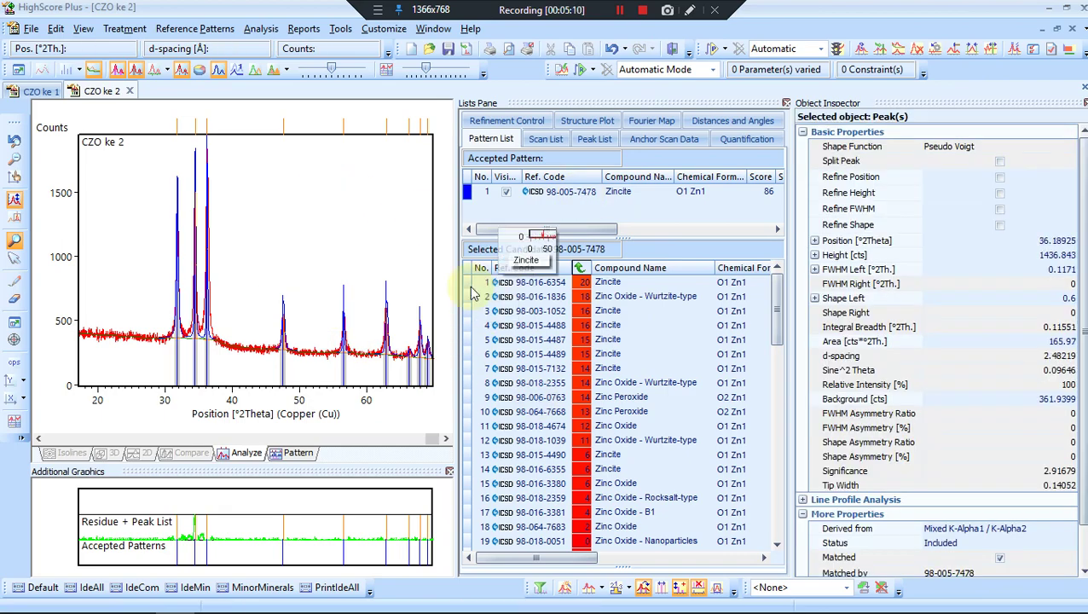
pyautogui.click(586, 200)
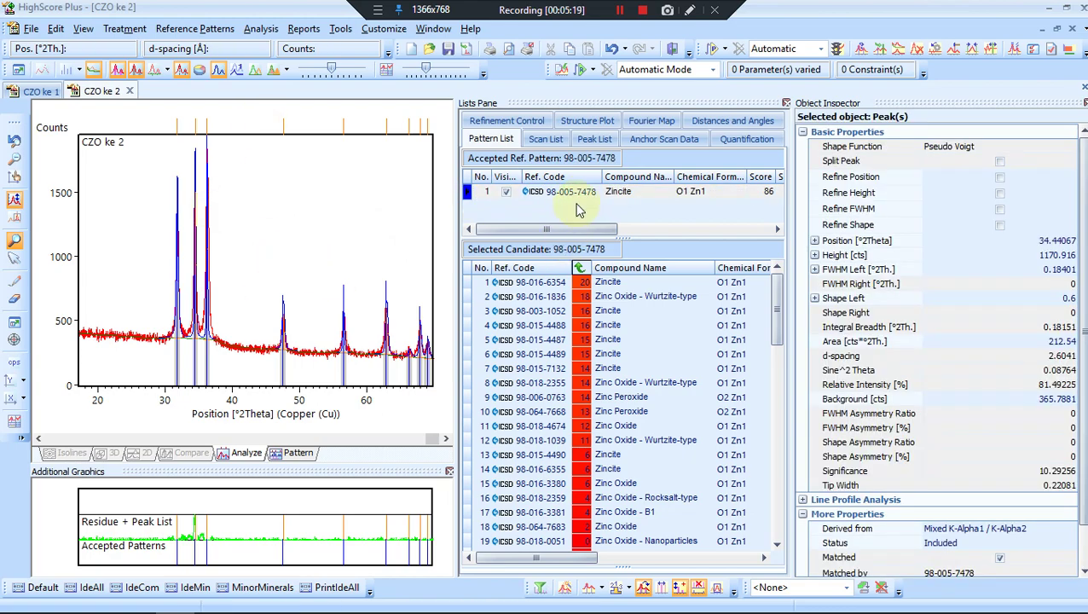
pyautogui.rightClick(586, 194)
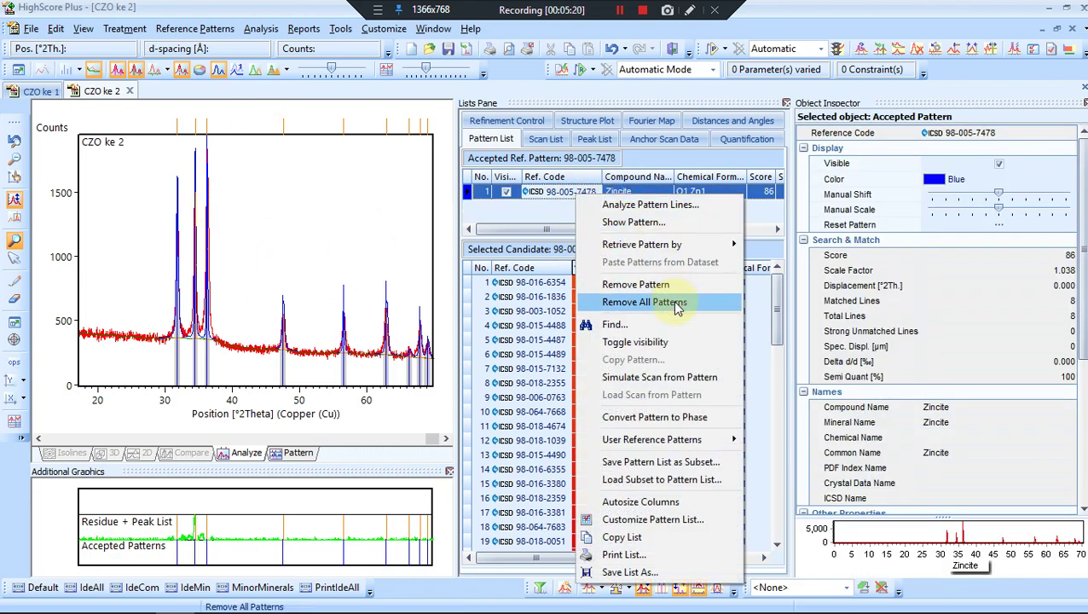
pyautogui.click(665, 285)
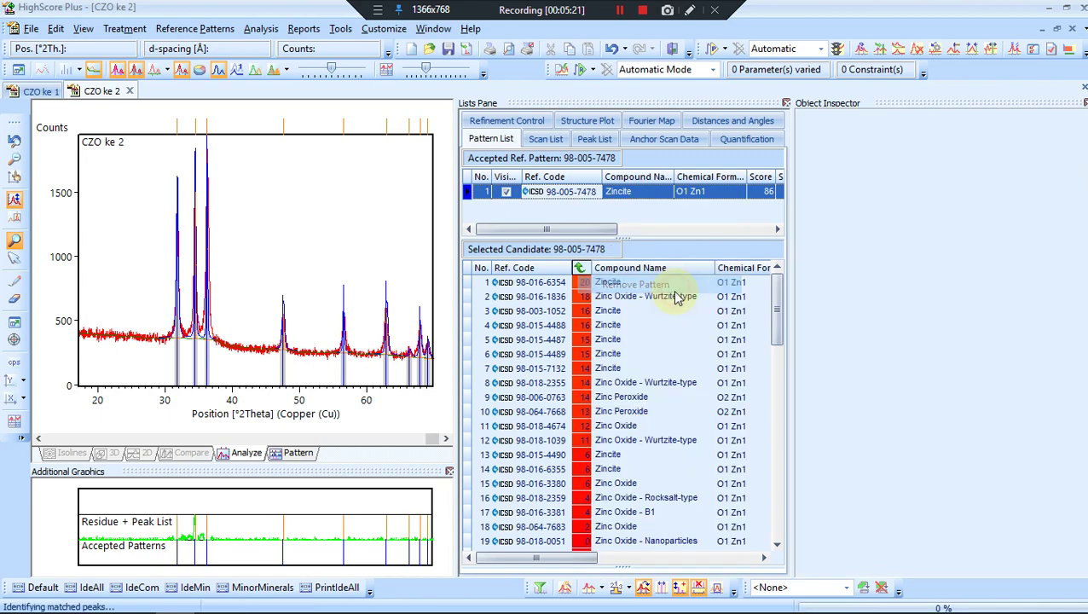
# Examine the individual peaks of the CZO ke 2 scan against the lines of Zincite candidate 98-005-7478
pyautogui.click(170, 316)
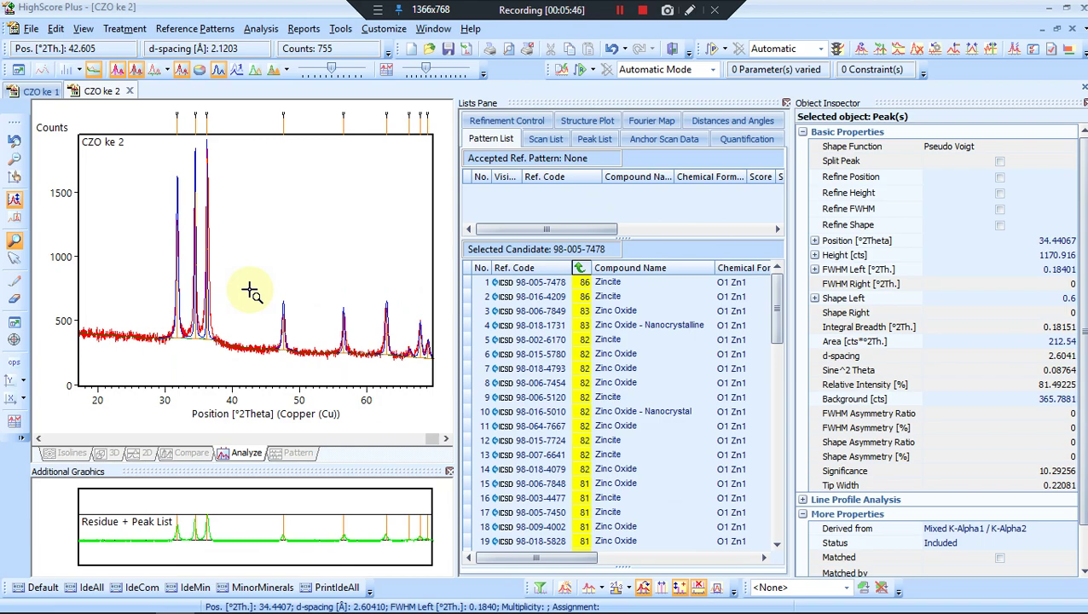
pyautogui.click(202, 160)
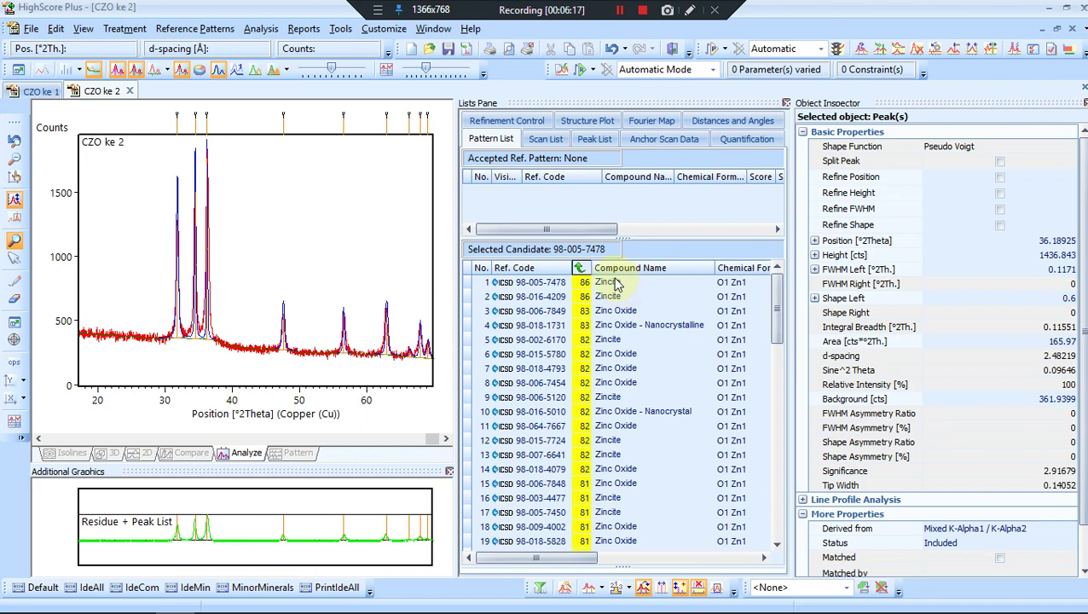
pyautogui.click(613, 286)
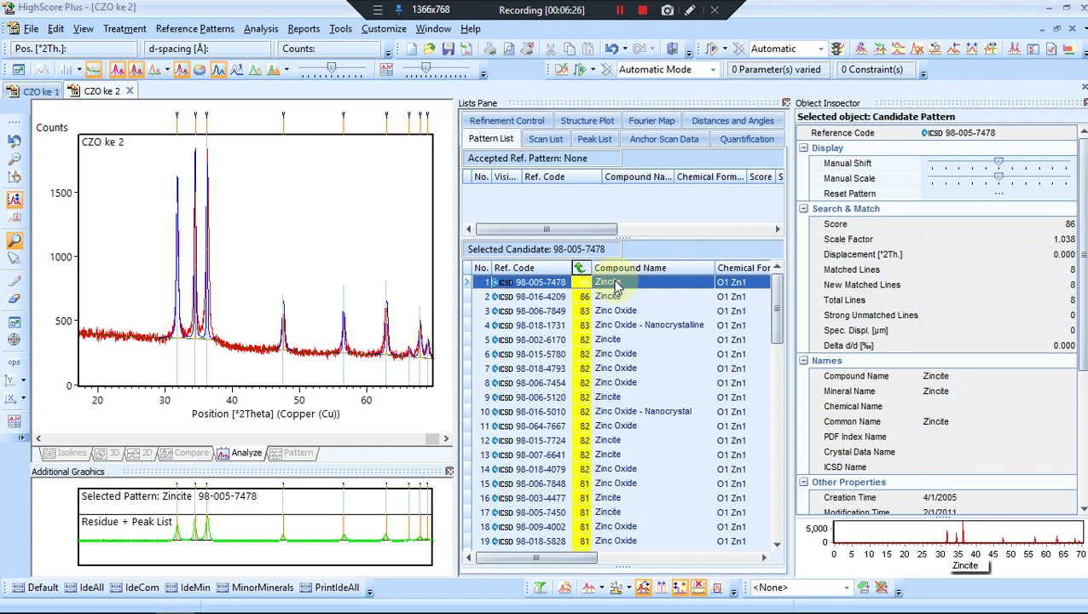
pyautogui.click(283, 317)
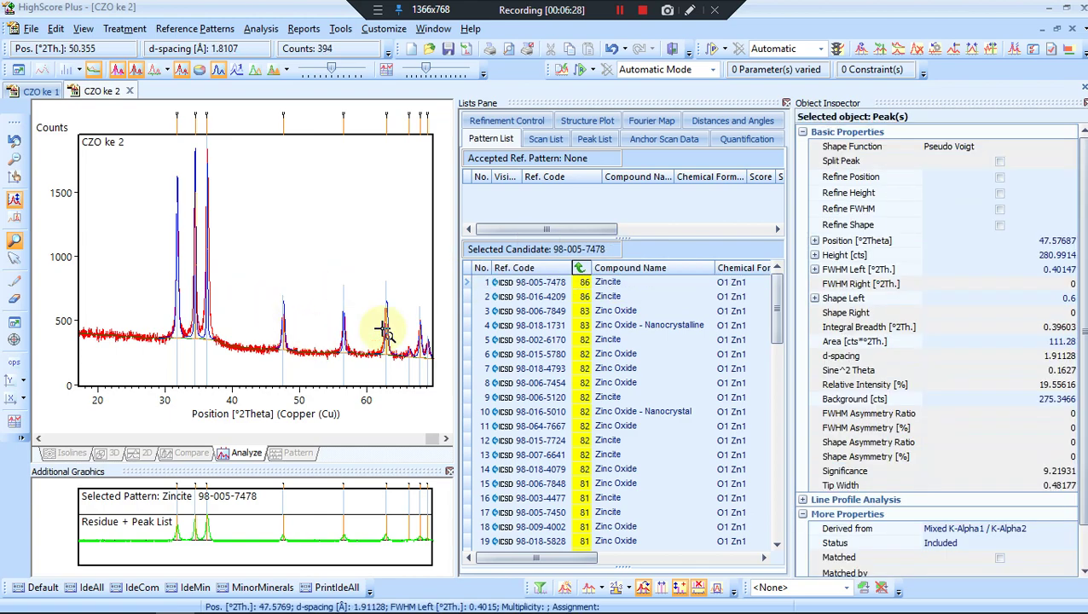
pyautogui.click(385, 333)
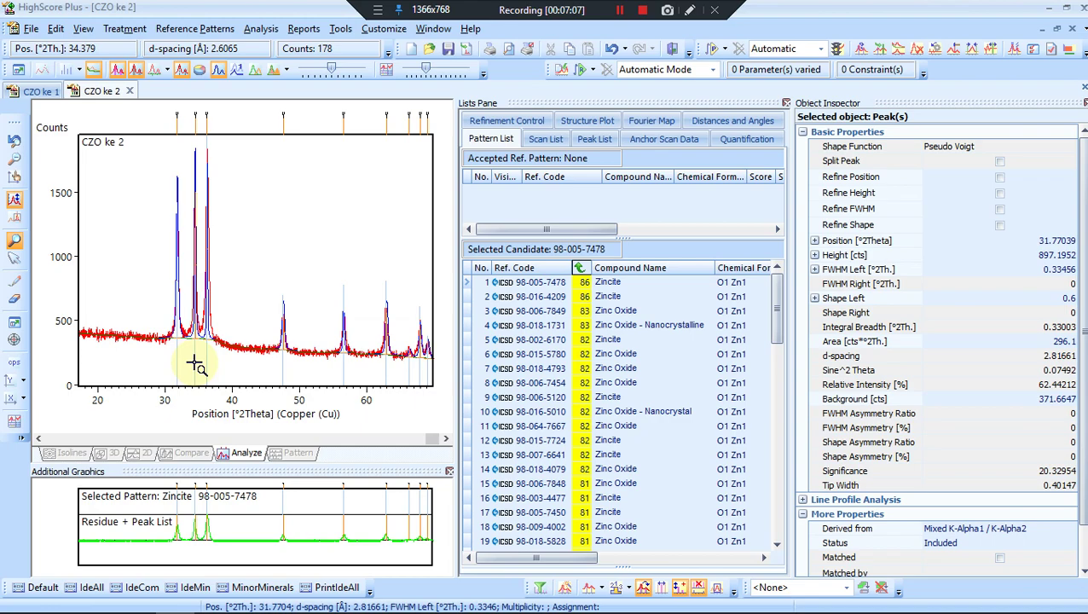
pyautogui.click(188, 296)
pyautogui.click(207, 299)
pyautogui.click(283, 314)
pyautogui.click(383, 334)
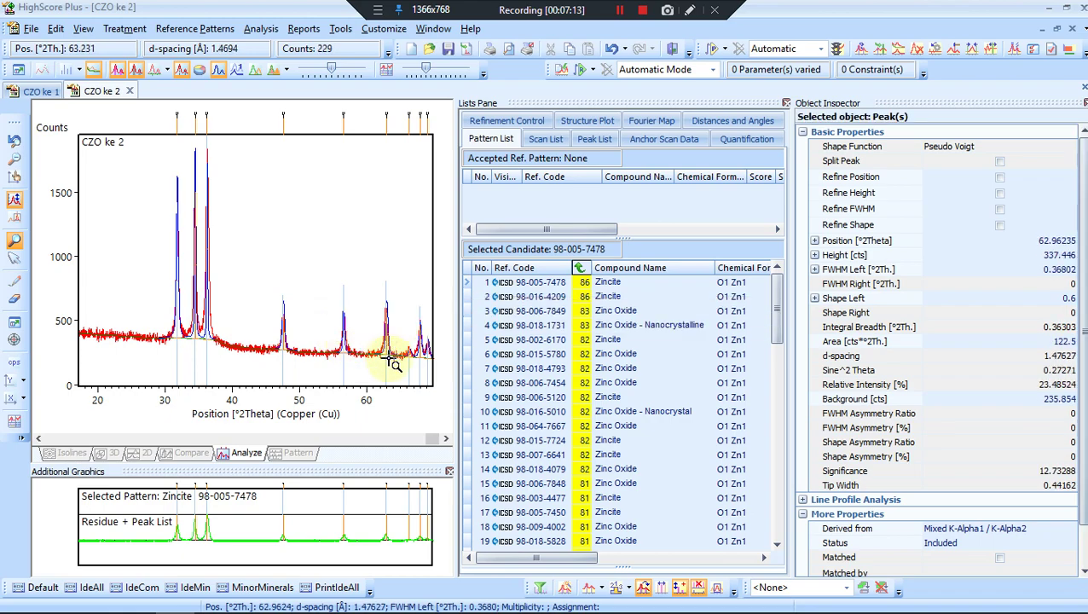
pyautogui.click(409, 361)
pyautogui.click(418, 330)
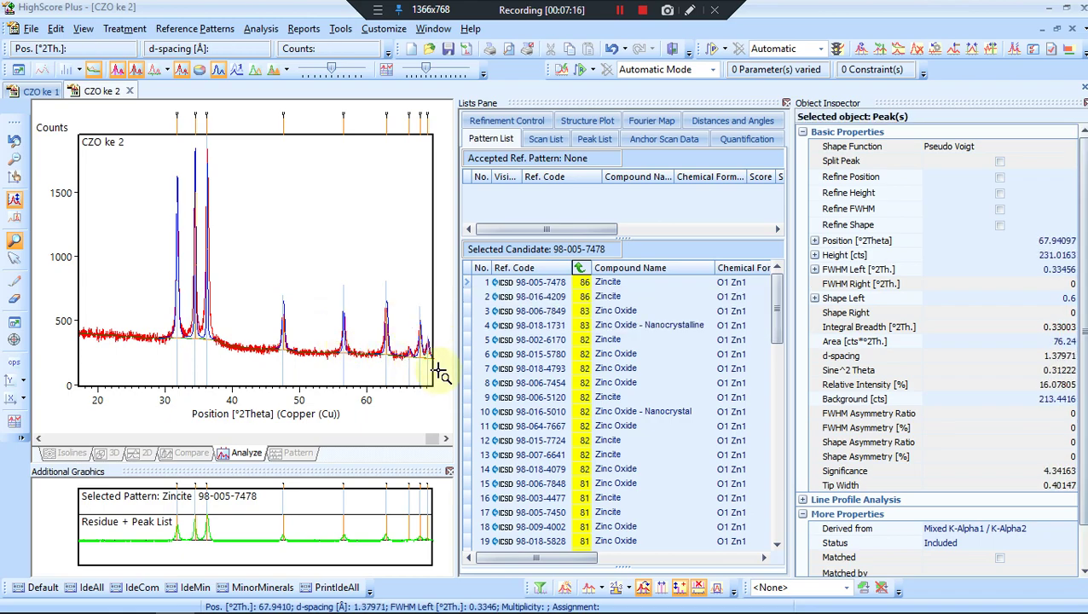
pyautogui.click(367, 333)
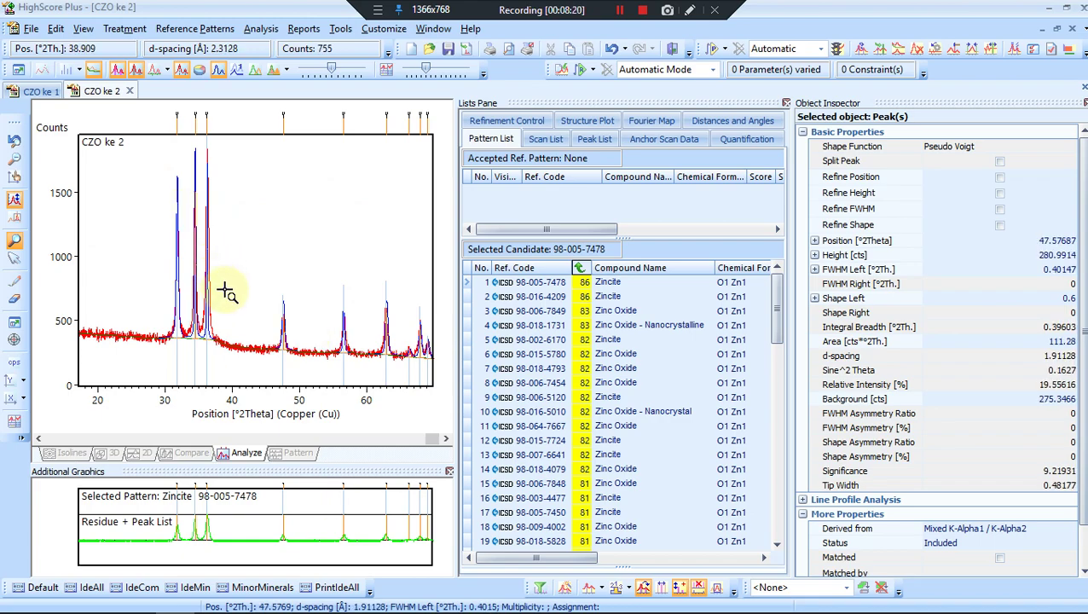
# Accept Zincite 98-005-7478 as the matching pattern for CZO ke 2 and compare the result with the CZO ke 1 scan
pyautogui.moveTo(617, 286); pyautogui.dragTo(583, 210)
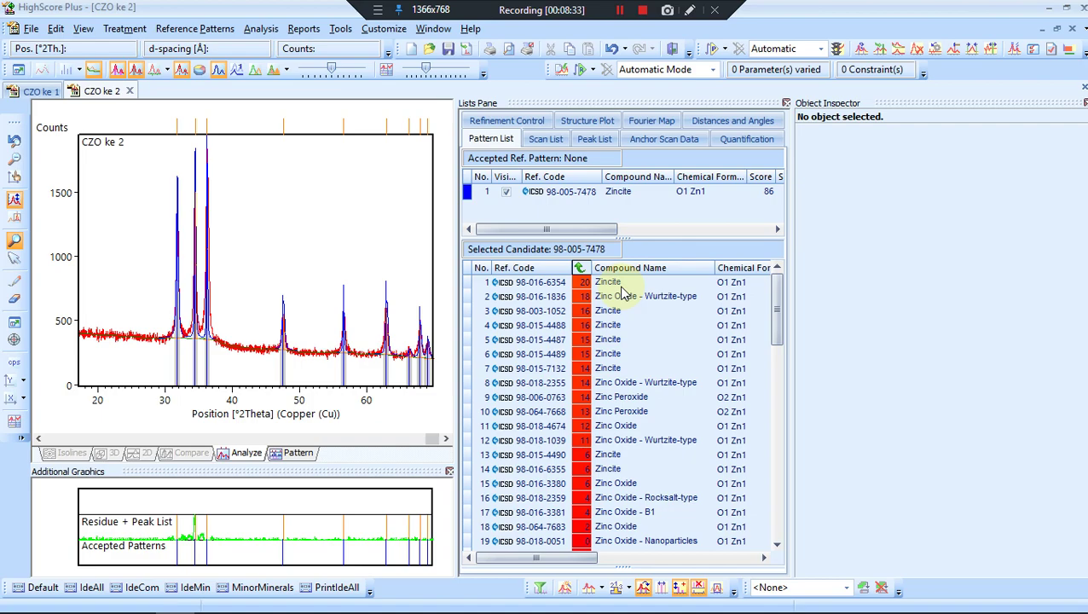
pyautogui.click(196, 177)
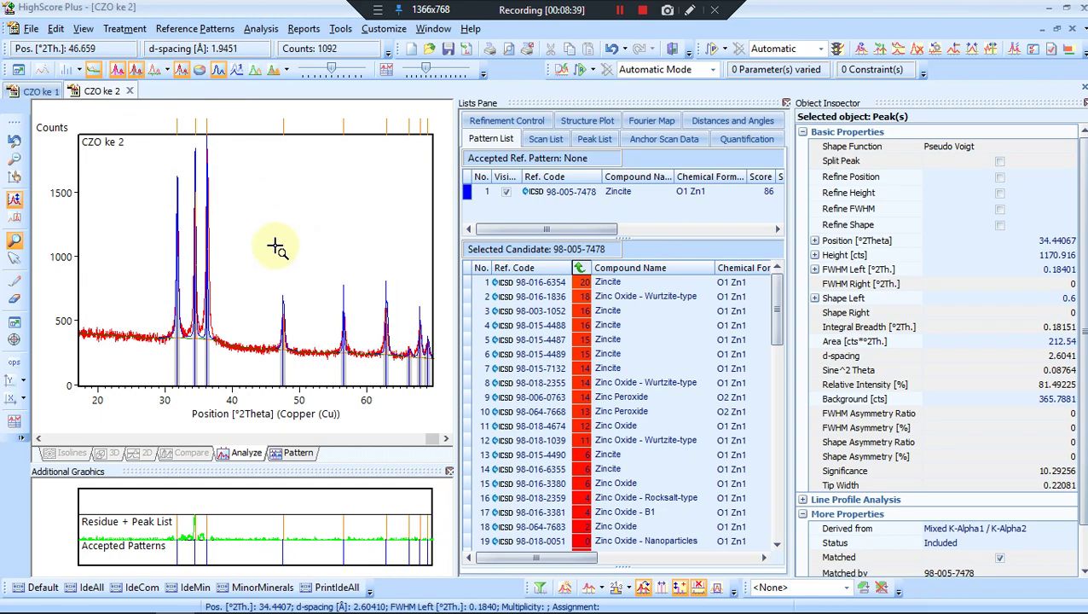
pyautogui.click(48, 96)
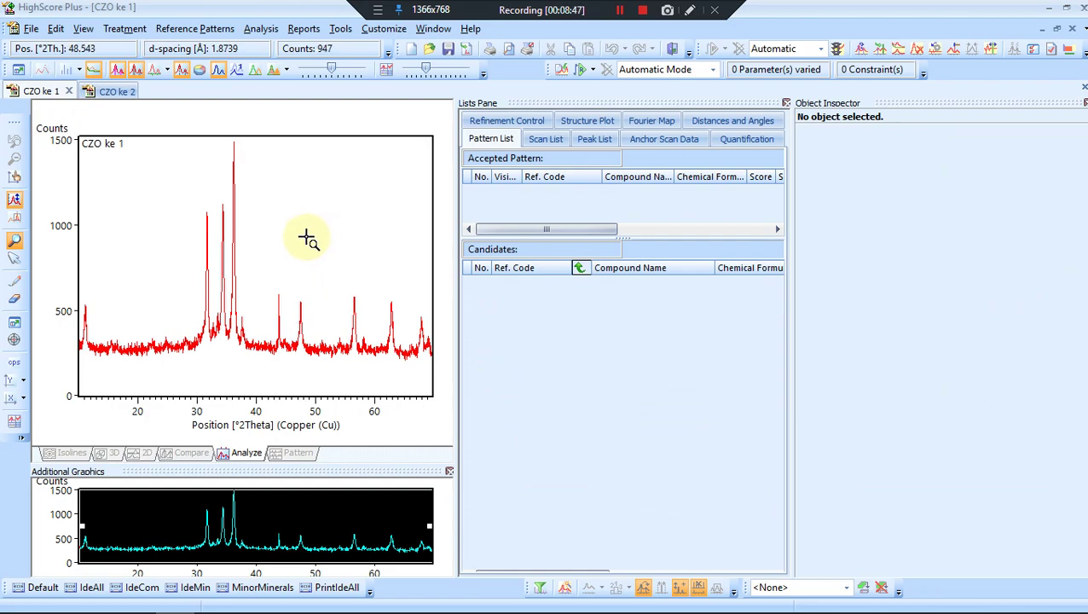
pyautogui.click(106, 101)
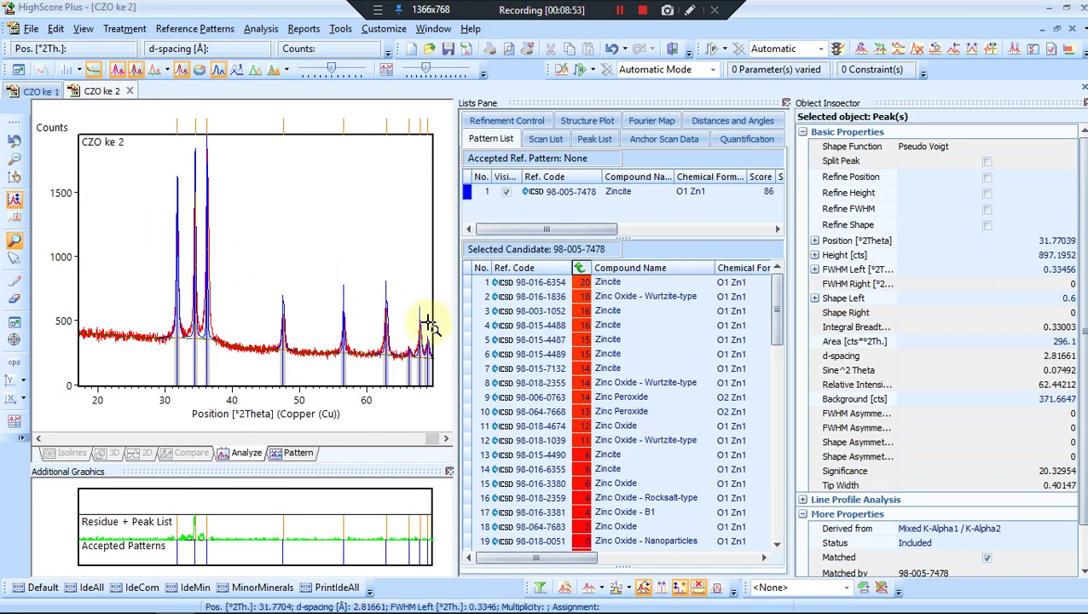
# Search for peaks in the CZO ke 1 scan using the preset parameters and accept the found peaks
pyautogui.click(38, 91)
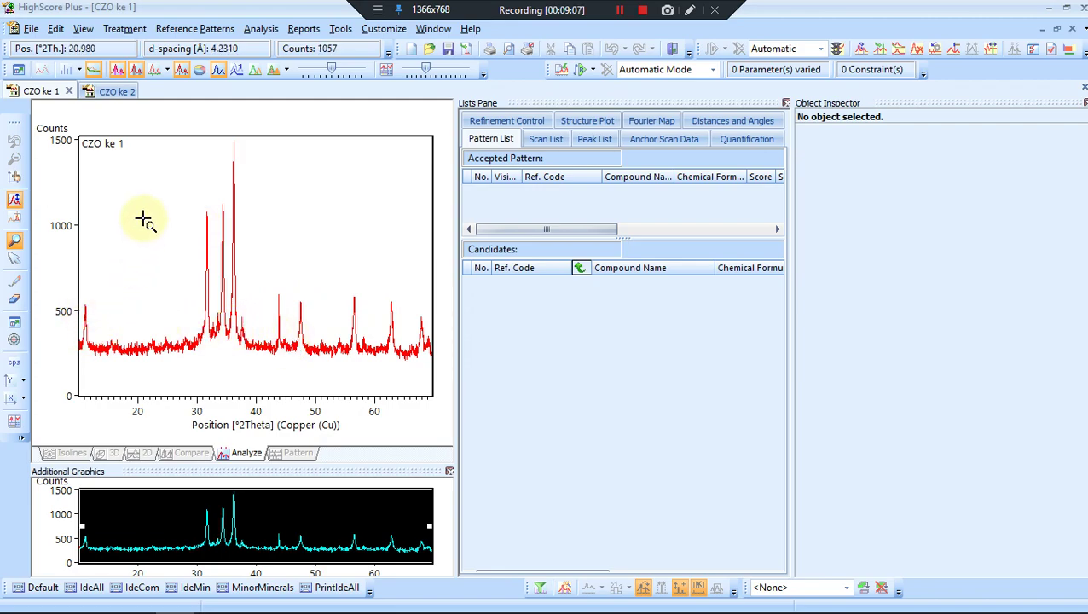
pyautogui.rightClick(134, 187)
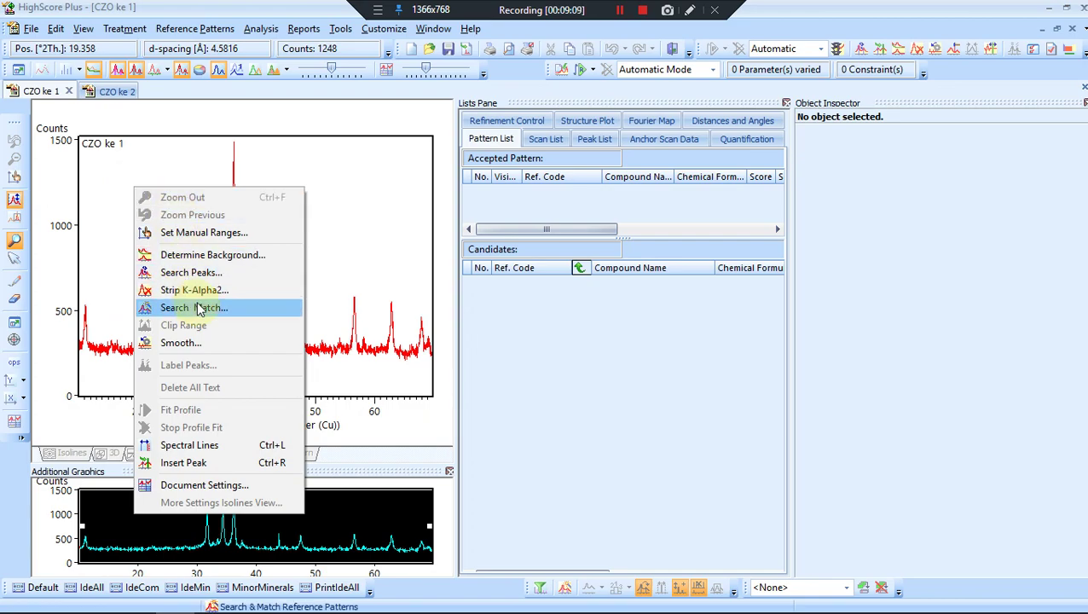
pyautogui.click(200, 272)
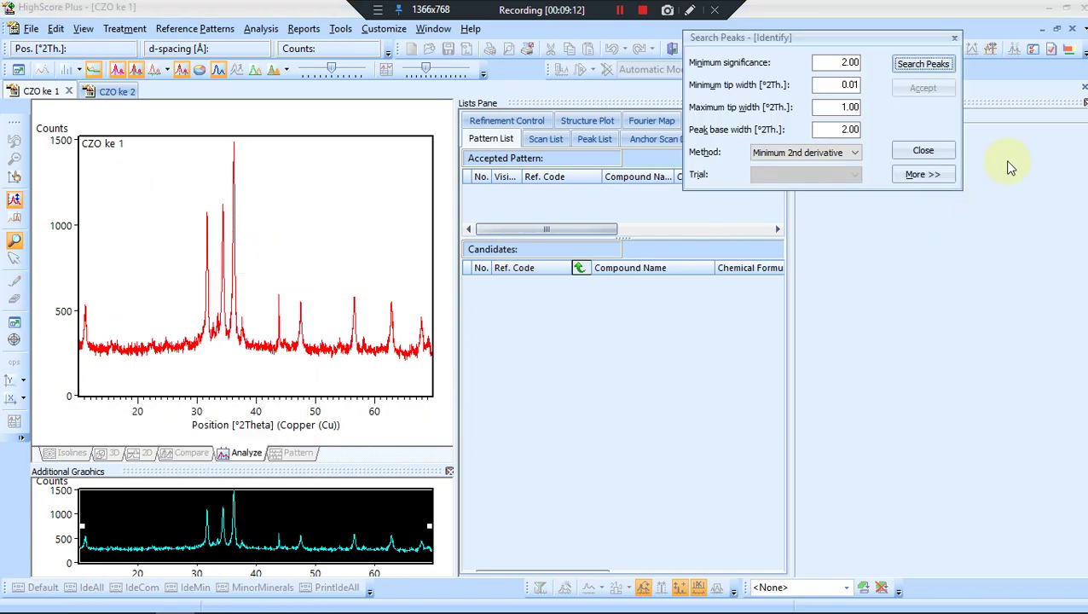
pyautogui.click(935, 68)
pyautogui.click(930, 91)
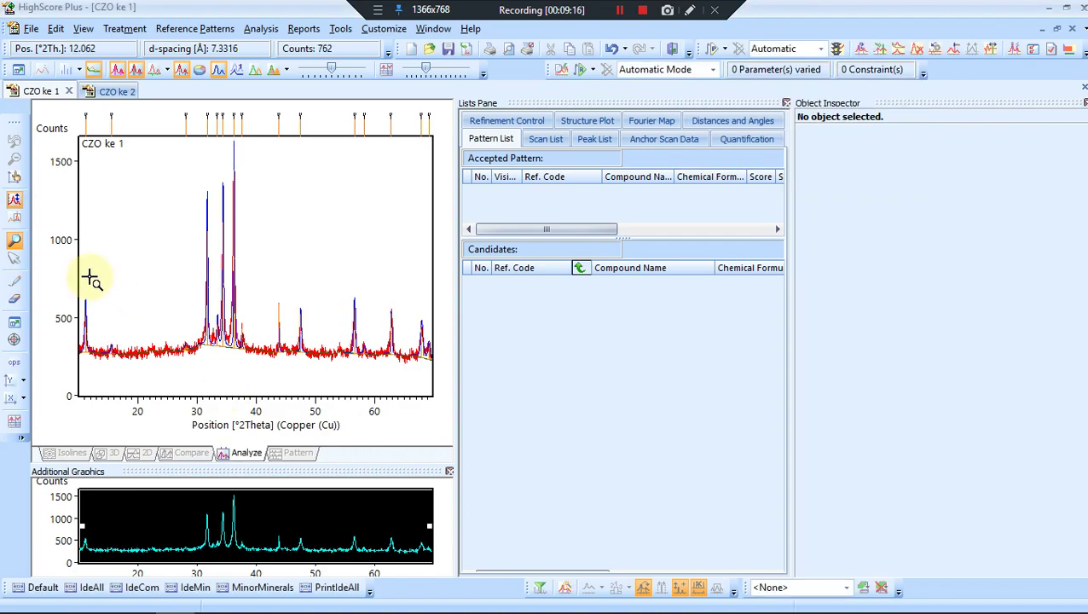
# Insert a missing peak at about 32.74 °2Theta in the CZO ke 1 scan and check the remaining range for other unmarked peaks
pyautogui.moveTo(85, 274); pyautogui.dragTo(136, 379)
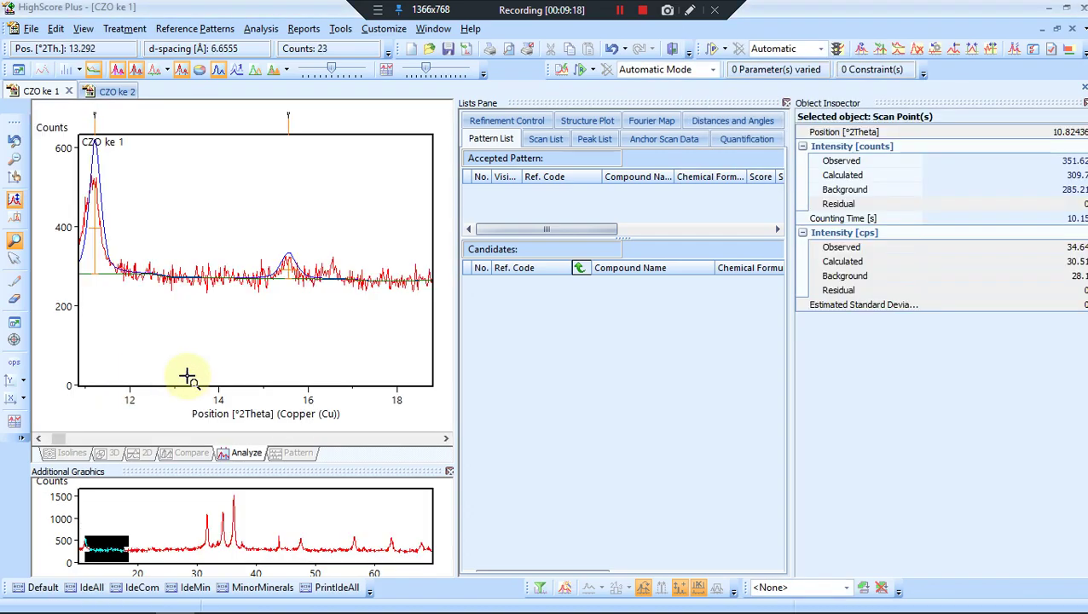
pyautogui.moveTo(60, 439)
pyautogui.mouseDown()
pyautogui.moveTo(49, 432)
pyautogui.moveTo(64, 438)
pyautogui.mouseUp()
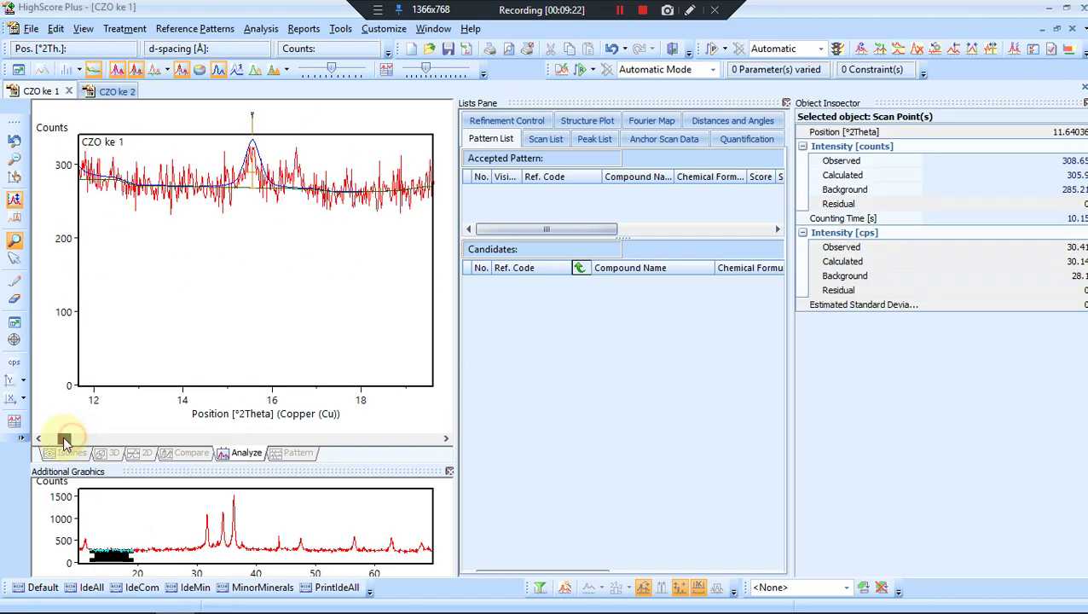
pyautogui.moveTo(116, 552)
pyautogui.mouseDown()
pyautogui.moveTo(214, 559)
pyautogui.moveTo(113, 543)
pyautogui.mouseUp()
pyautogui.moveTo(68, 437); pyautogui.dragTo(190, 401)
pyautogui.click(218, 225)
pyautogui.rightClick(261, 210)
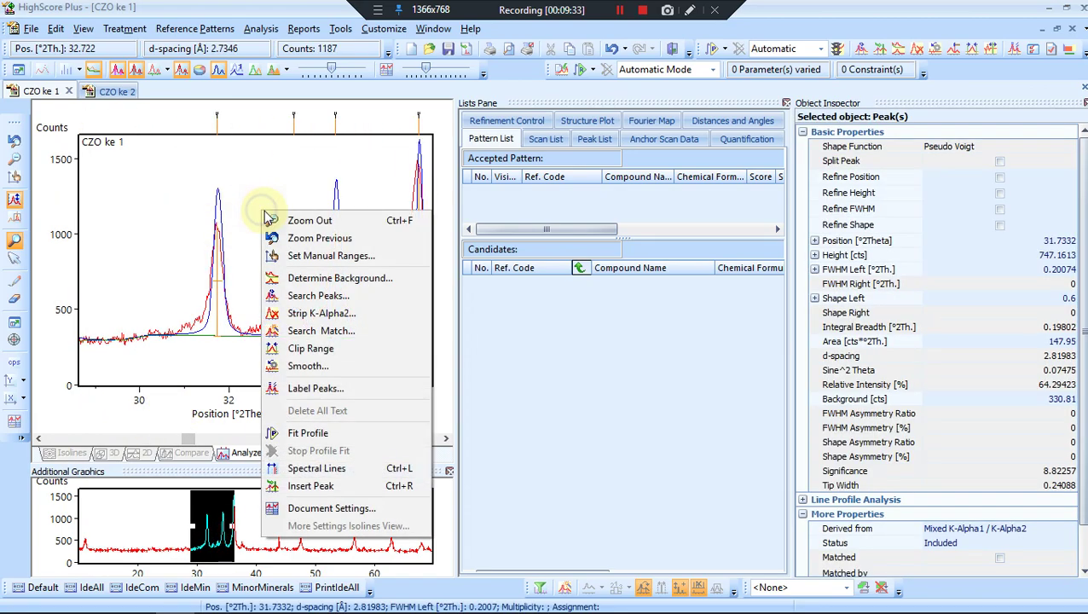
pyautogui.click(300, 485)
pyautogui.click(265, 317)
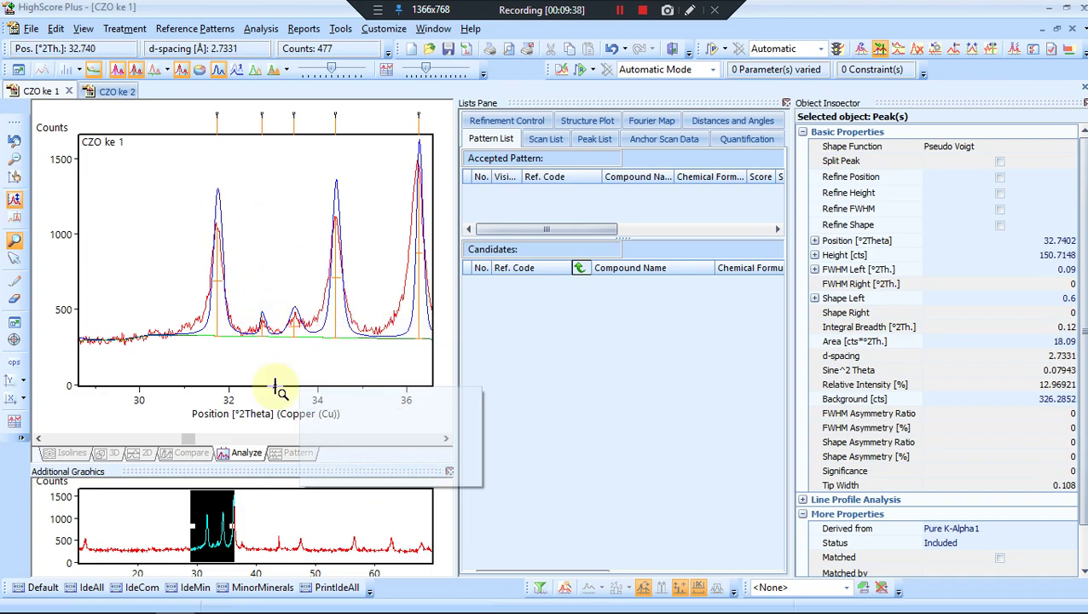
pyautogui.moveTo(194, 439); pyautogui.dragTo(287, 430)
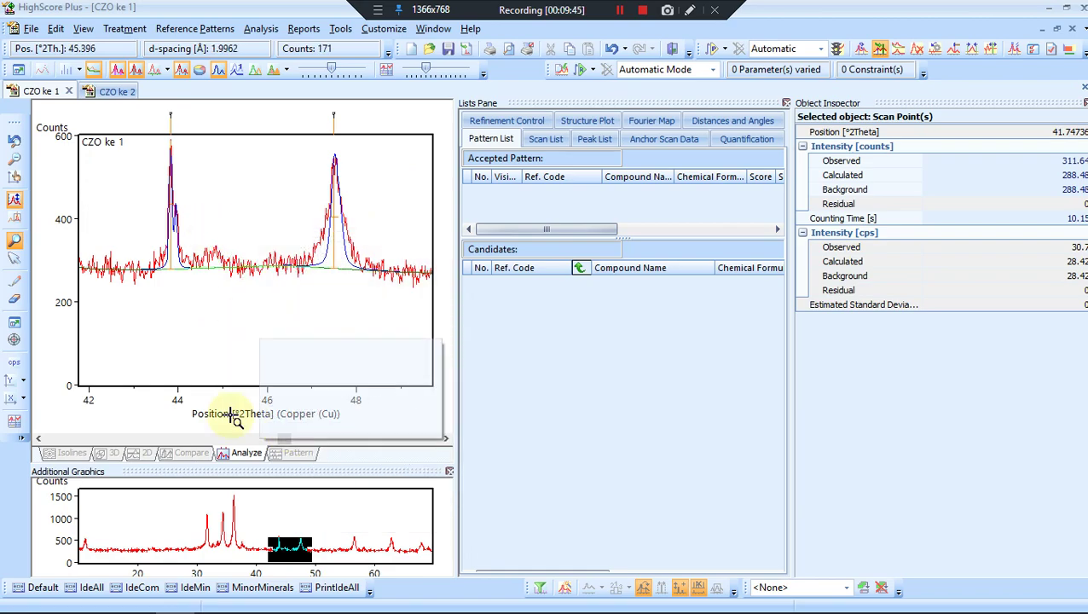
pyautogui.moveTo(207, 444)
pyautogui.mouseDown()
pyautogui.moveTo(426, 433)
pyautogui.moveTo(431, 422)
pyautogui.mouseUp()
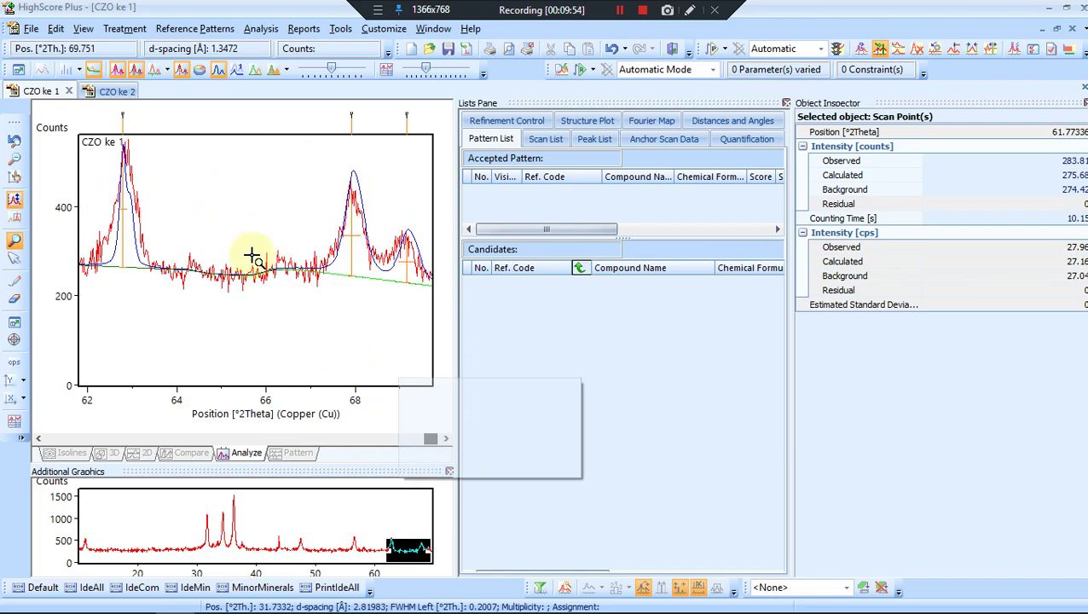
pyautogui.rightClick(255, 191)
pyautogui.click(354, 466)
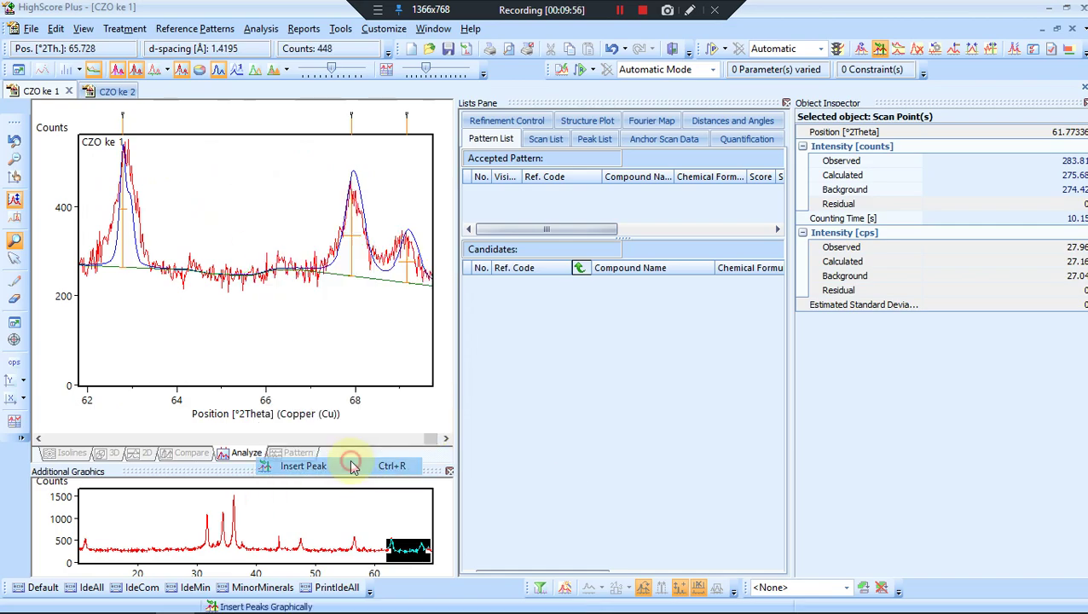
pyautogui.doubleClick(283, 205)
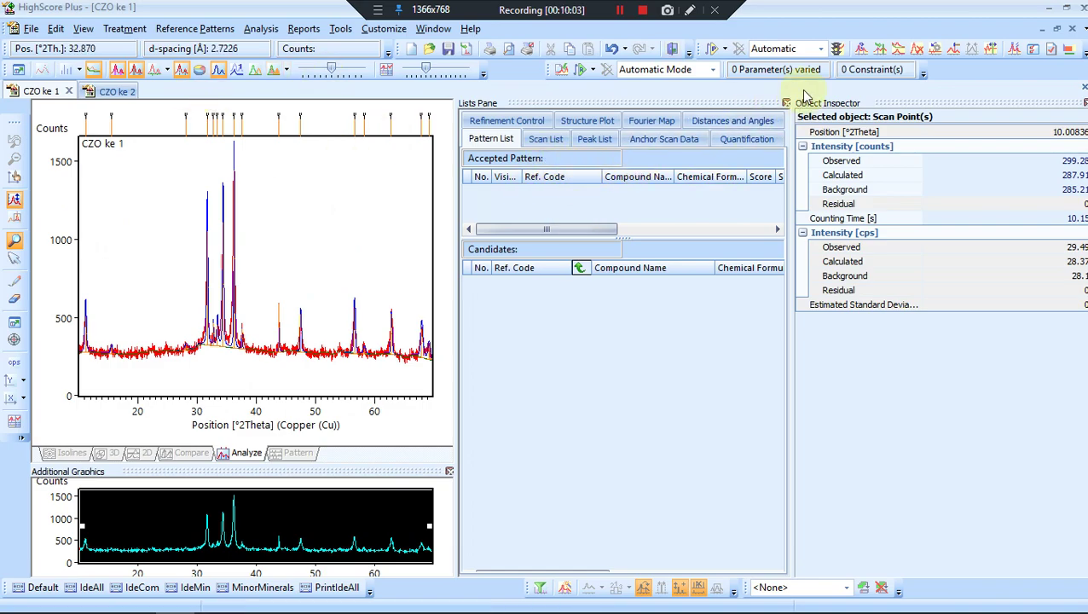
# Run Search & Match on the CZO ke 1 scan using the existing restriction set that requires O and Zn
pyautogui.click(312, 265)
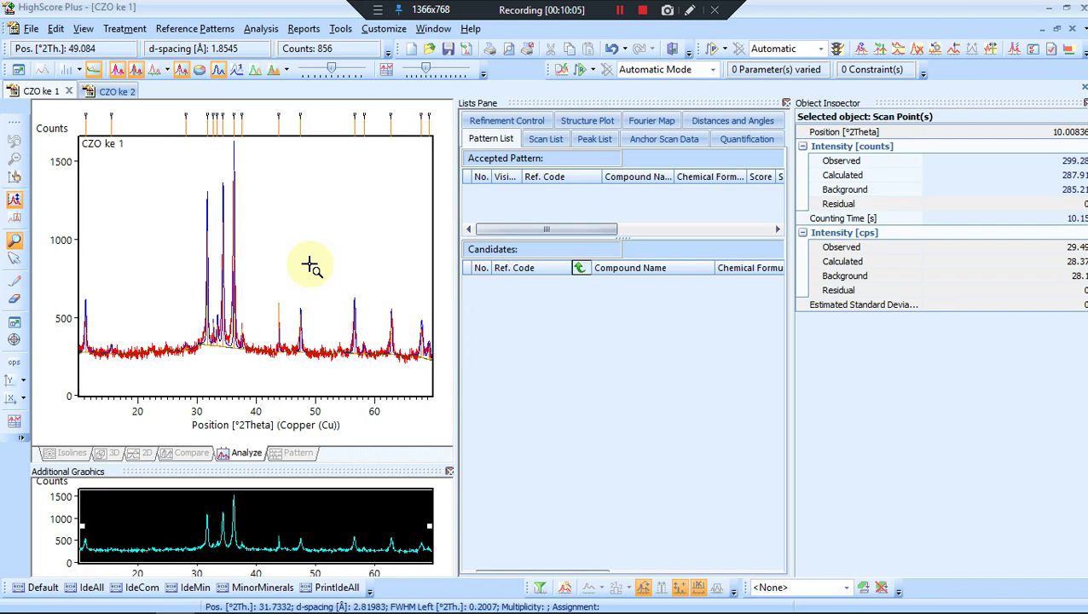
pyautogui.rightClick(325, 213)
pyautogui.click(396, 267)
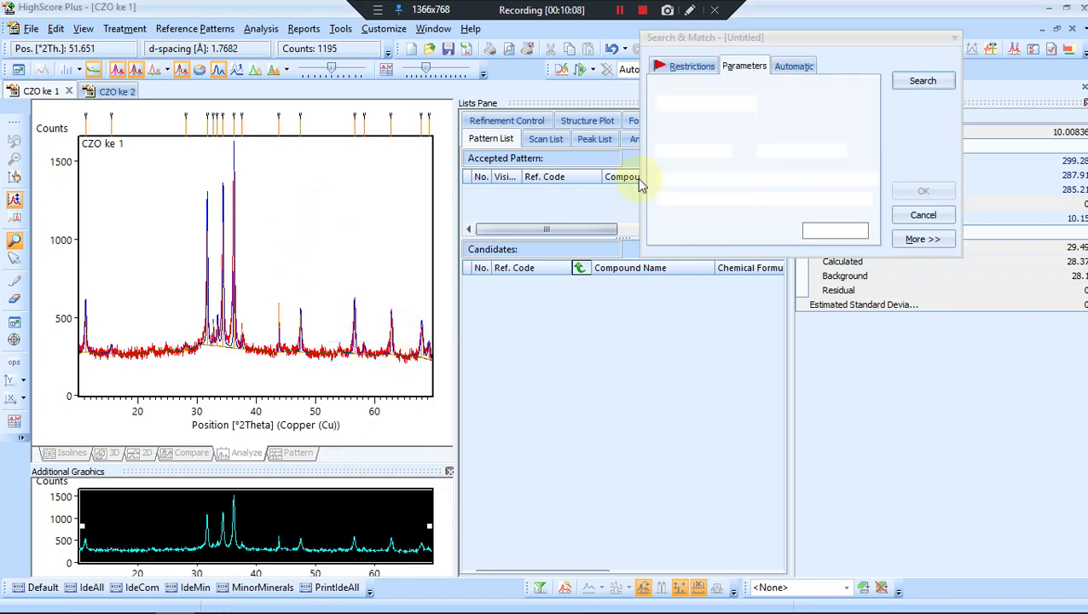
pyautogui.click(681, 68)
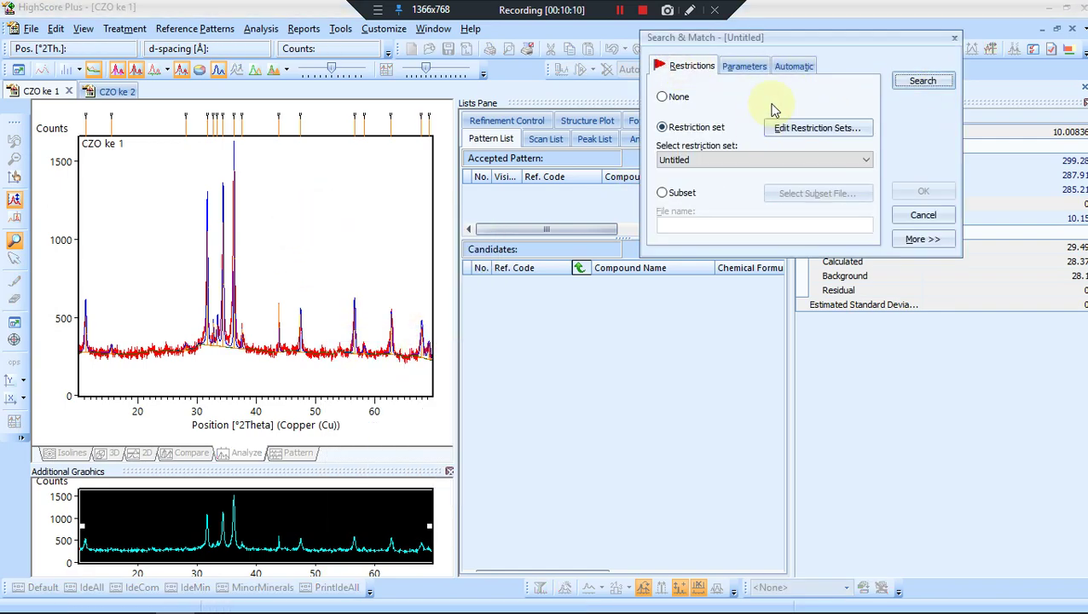
pyautogui.click(806, 128)
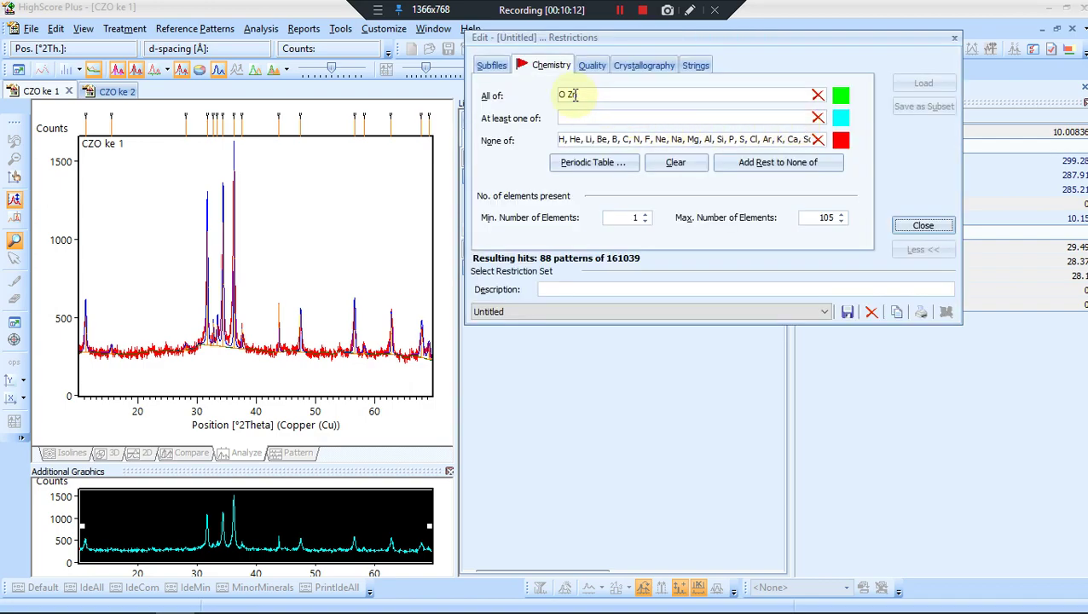
pyautogui.click(916, 225)
pyautogui.click(914, 80)
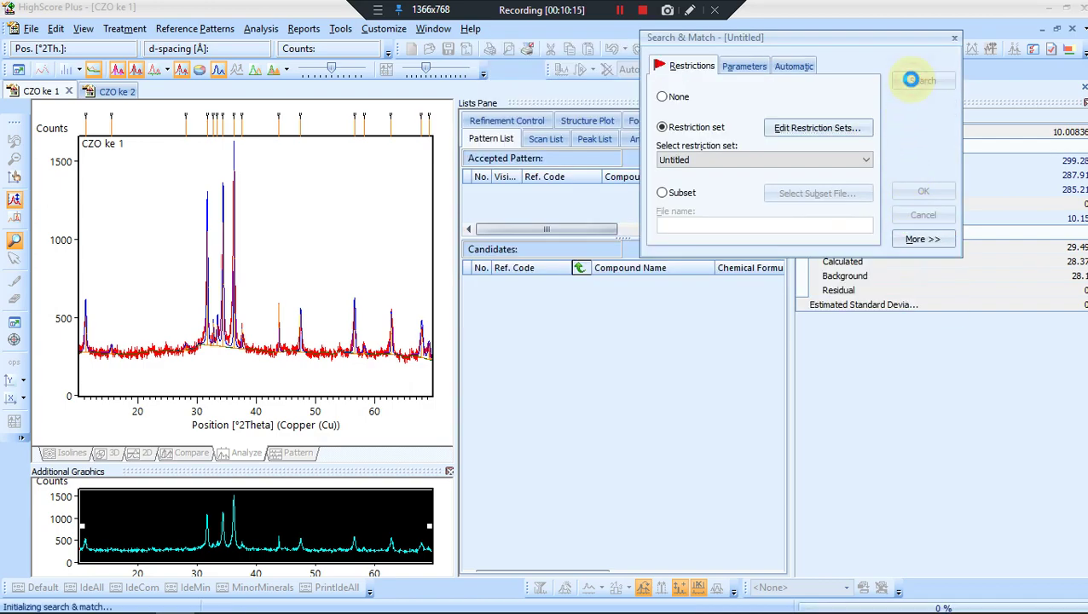
pyautogui.click(924, 194)
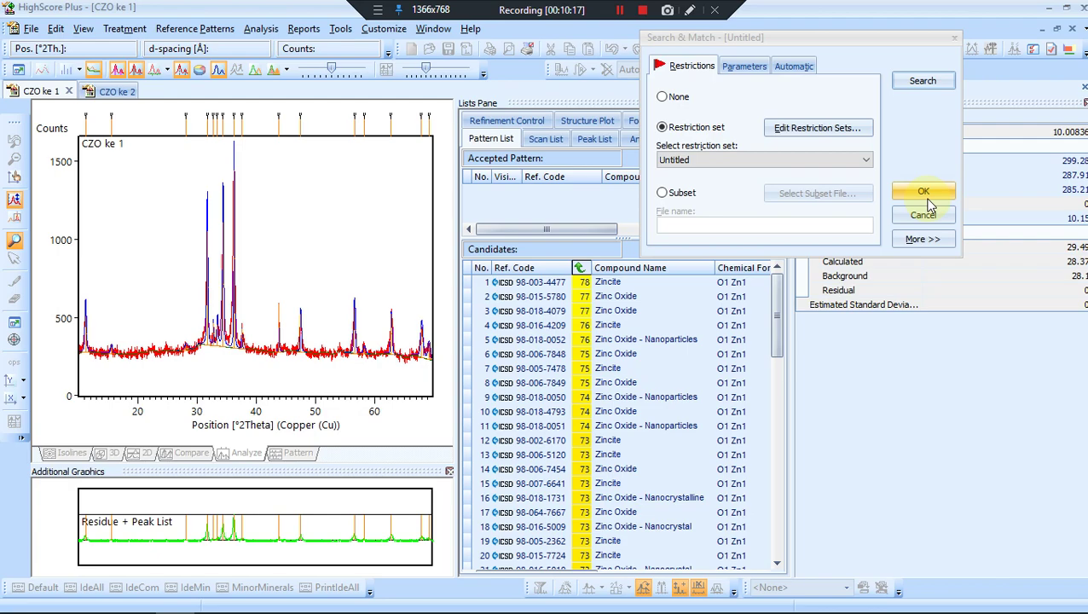
# Compare Zincite candidate 98-003-4477 with the CZO ke 1 peaks and accept it as a matching pattern
pyautogui.moveTo(614, 282); pyautogui.dragTo(646, 282)
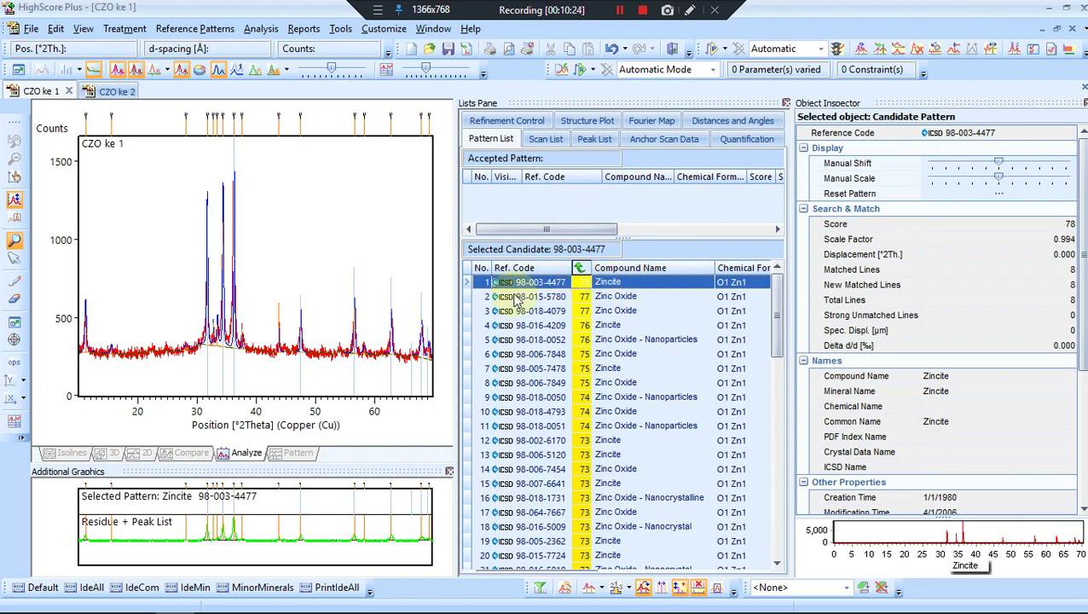
pyautogui.click(223, 299)
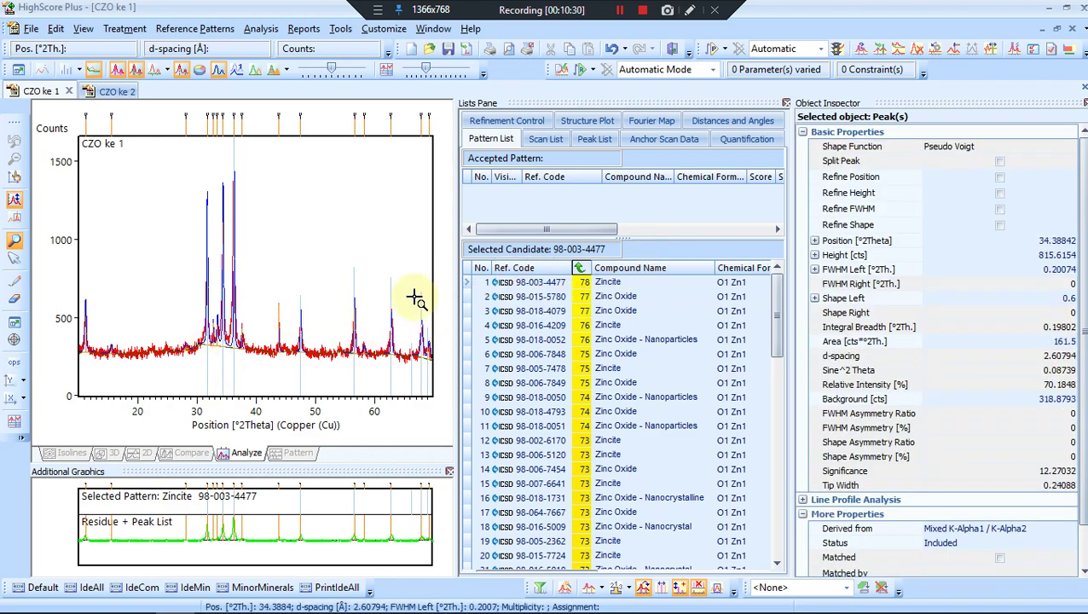
pyautogui.click(641, 285)
pyautogui.moveTo(641, 285); pyautogui.dragTo(595, 208)
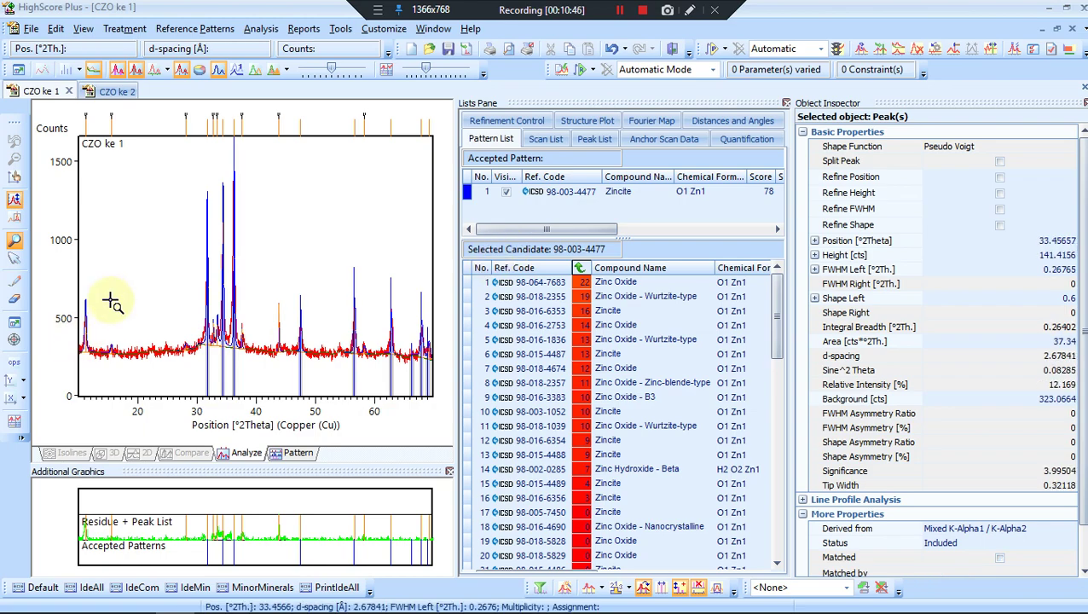
# Add H and Cl to the required elements O and Zn, and run Search & Match again on CZO ke 1
pyautogui.rightClick(368, 163)
pyautogui.click(418, 281)
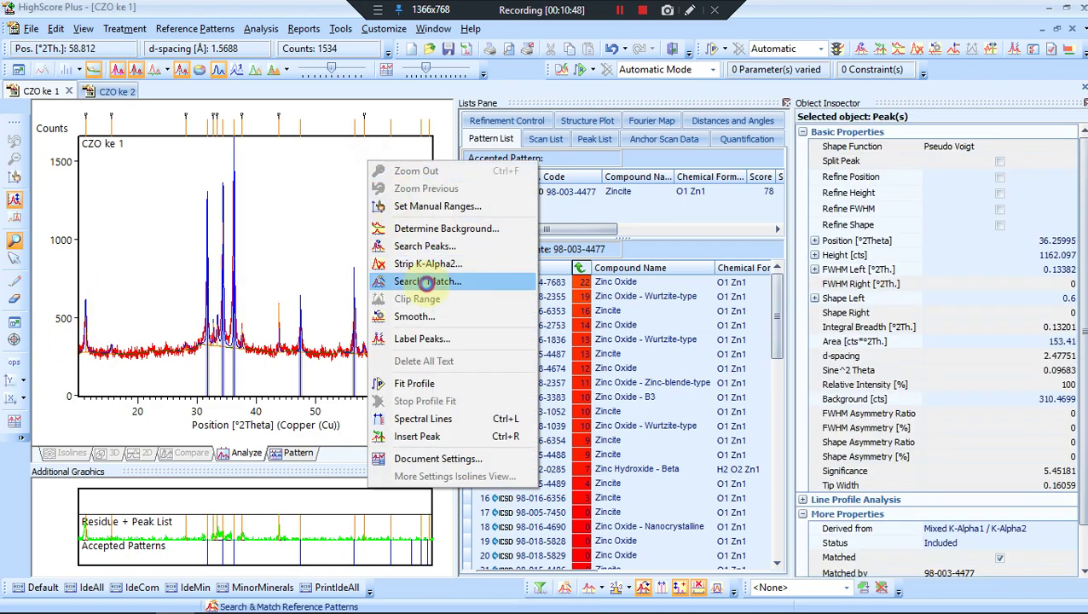
pyautogui.click(786, 126)
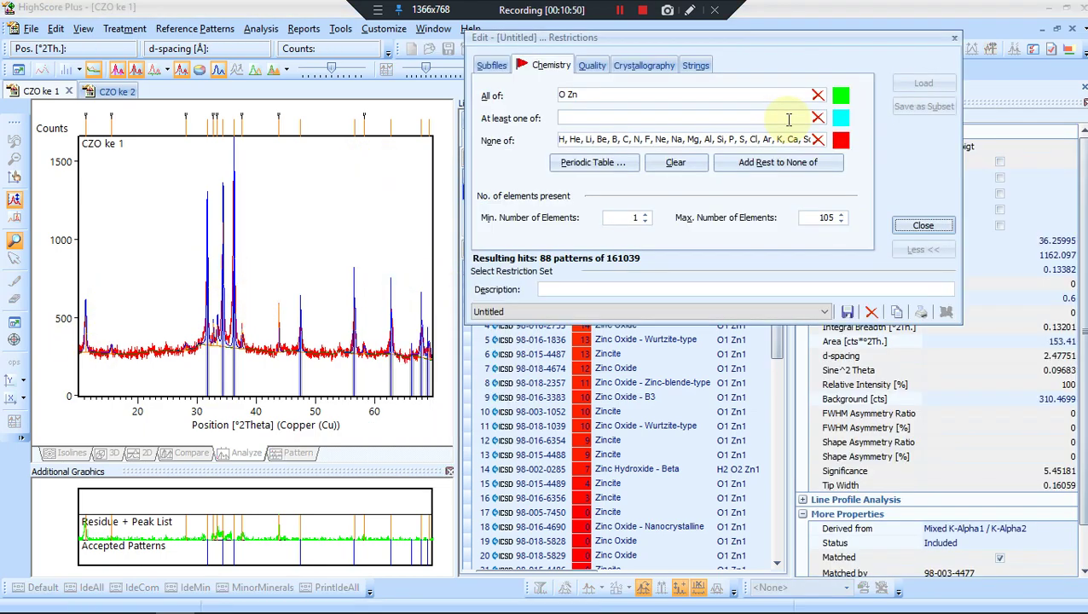
pyautogui.click(596, 164)
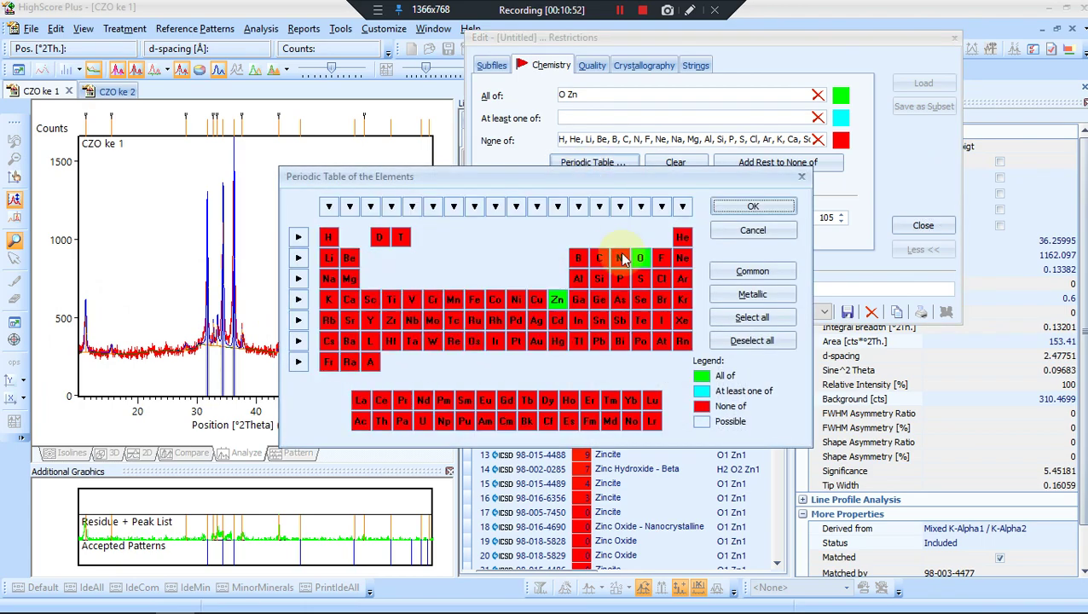
pyautogui.click(328, 237)
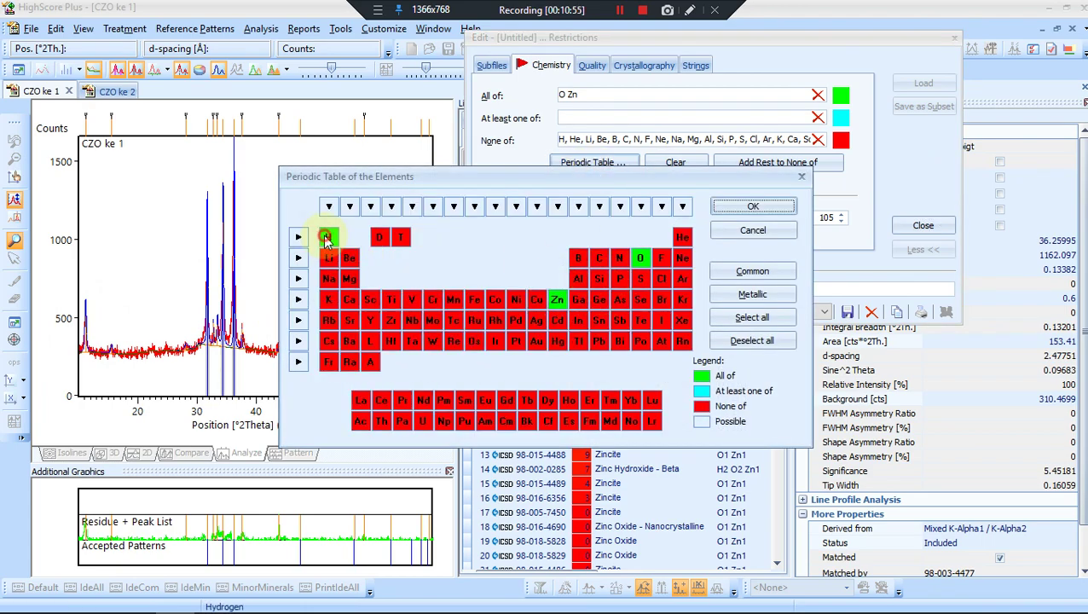
pyautogui.click(660, 279)
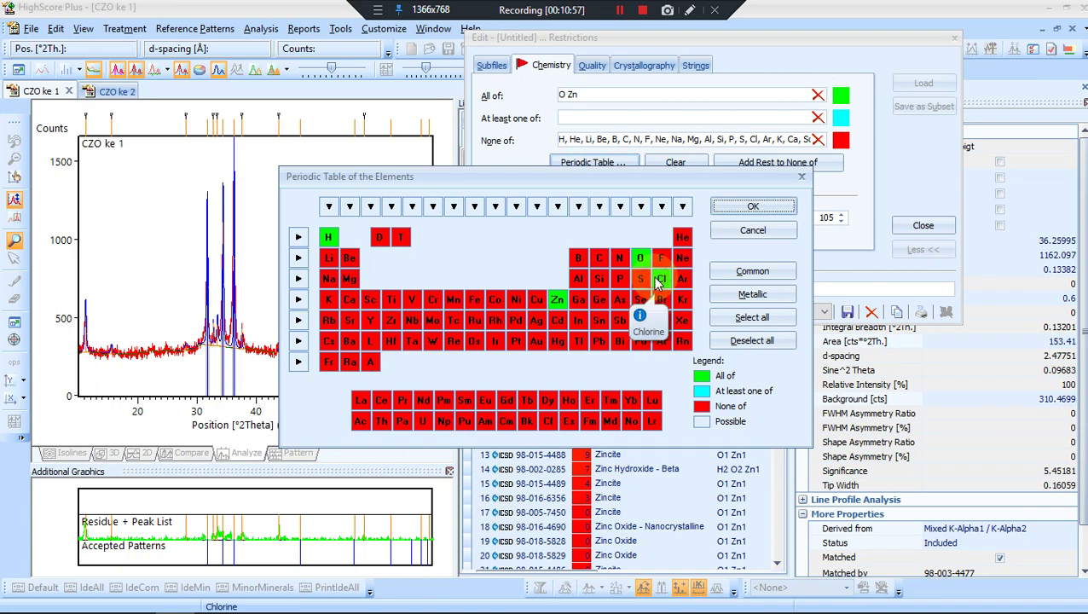
pyautogui.click(754, 207)
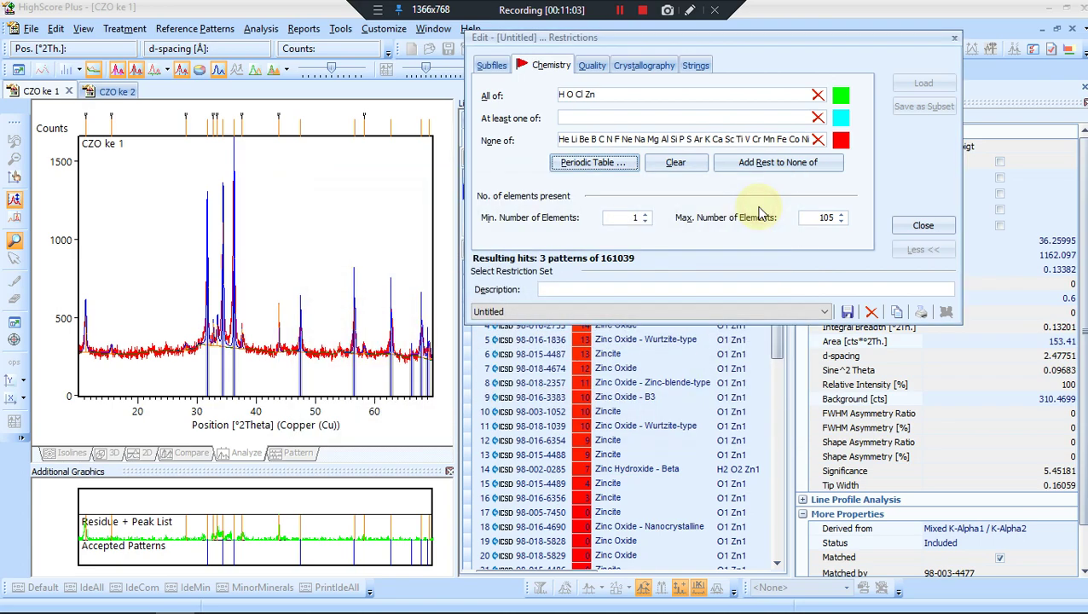
pyautogui.click(921, 226)
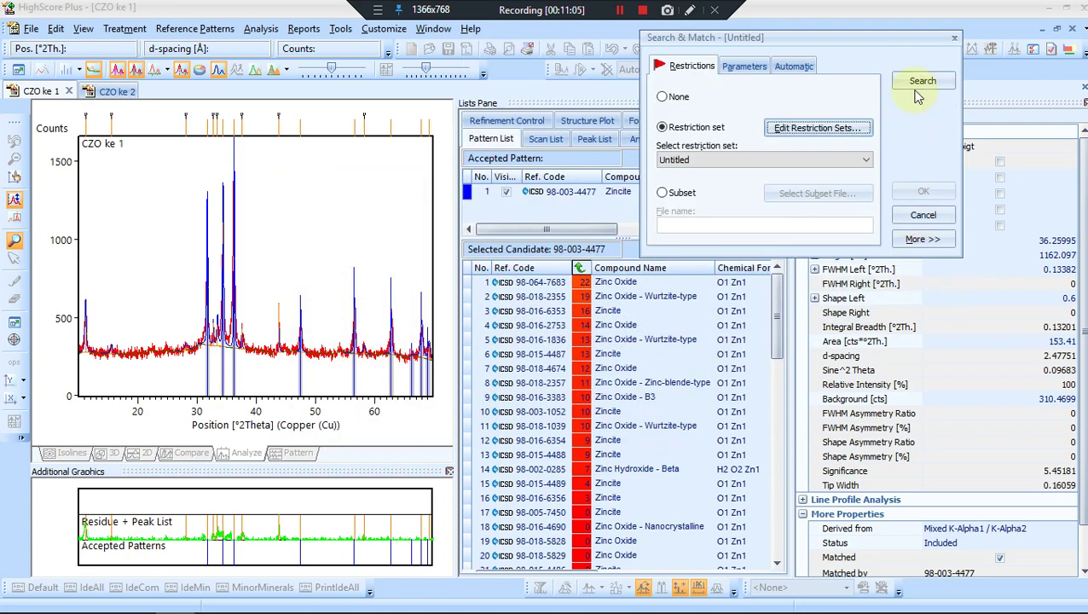
pyautogui.click(921, 81)
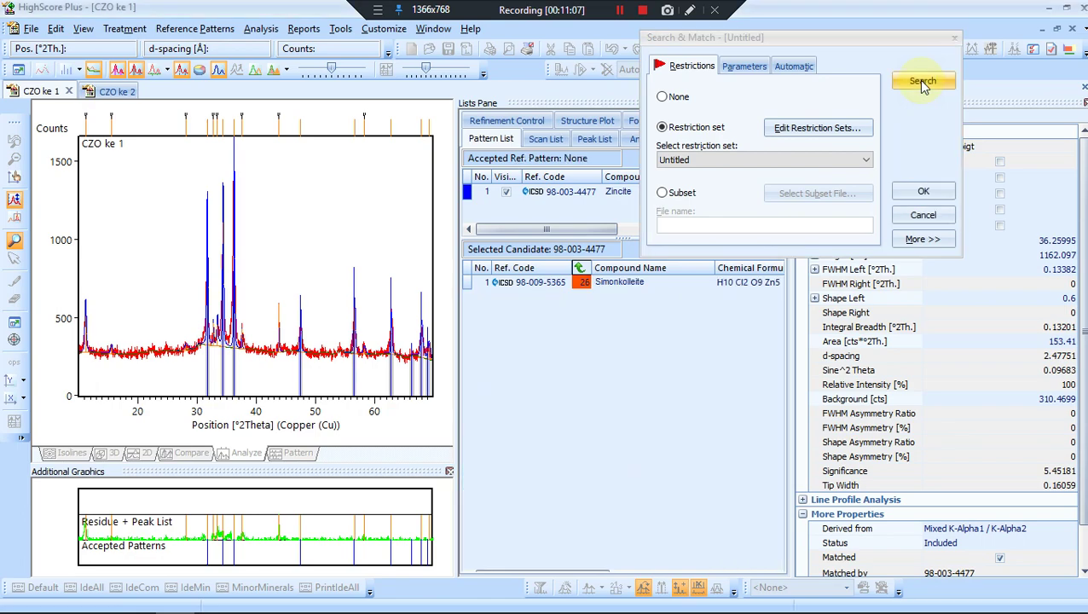
pyautogui.click(924, 194)
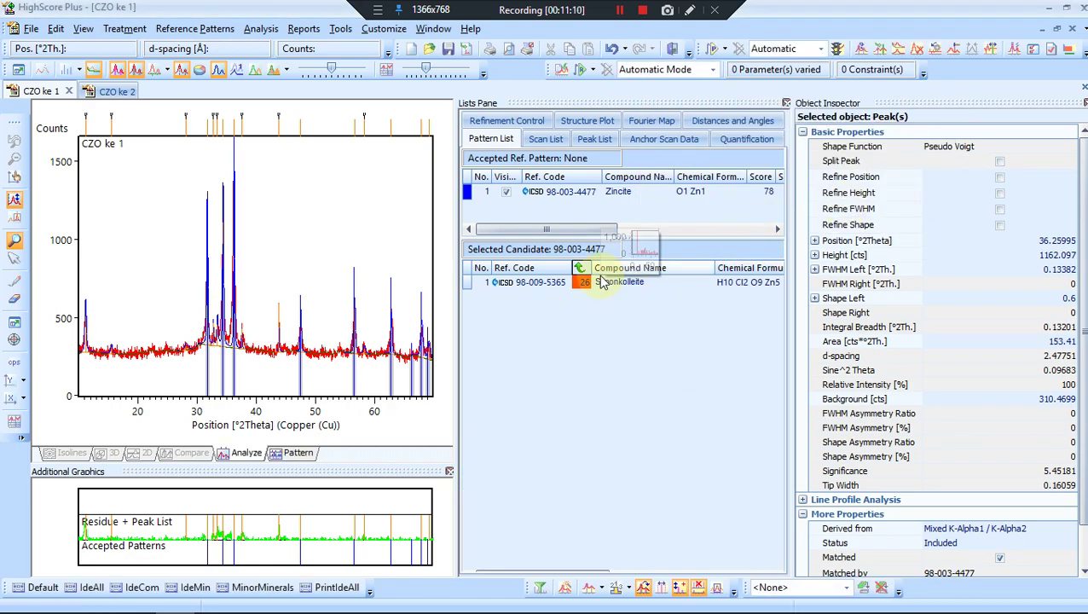
# Compare Simonkolleite candidate 98-009-5365 with the remaining CZO ke 1 peaks and accept it as a second pattern
pyautogui.click(558, 281)
pyautogui.click(85, 336)
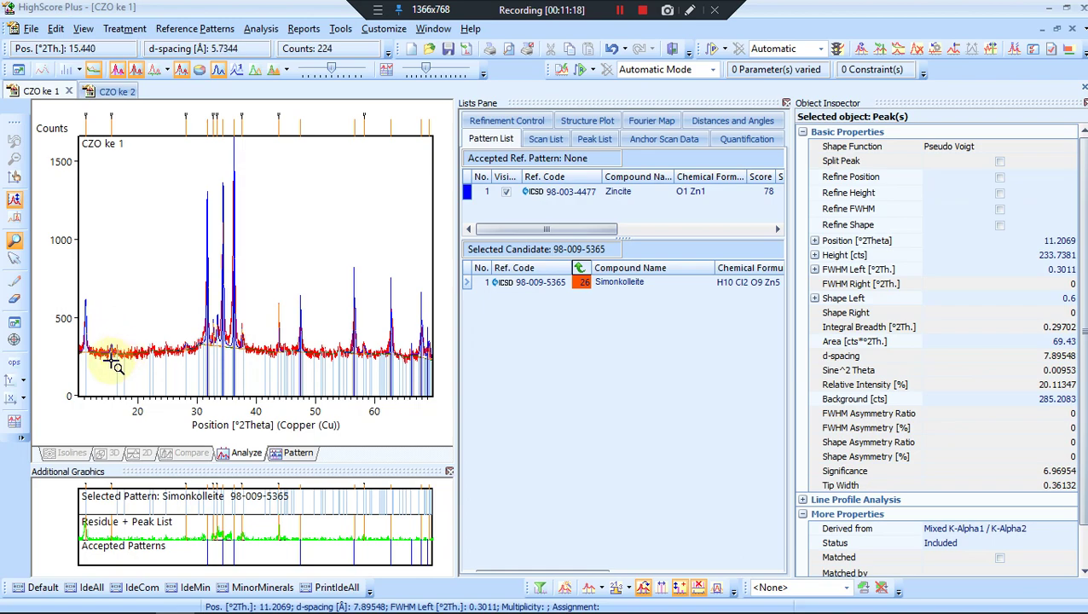
pyautogui.click(183, 345)
pyautogui.moveTo(537, 282); pyautogui.dragTo(595, 205)
# Examine the CZO ke 1 peaks at about 14–19 and 44–49 °2Theta against the lines of the accepted patterns
pyautogui.click(108, 335)
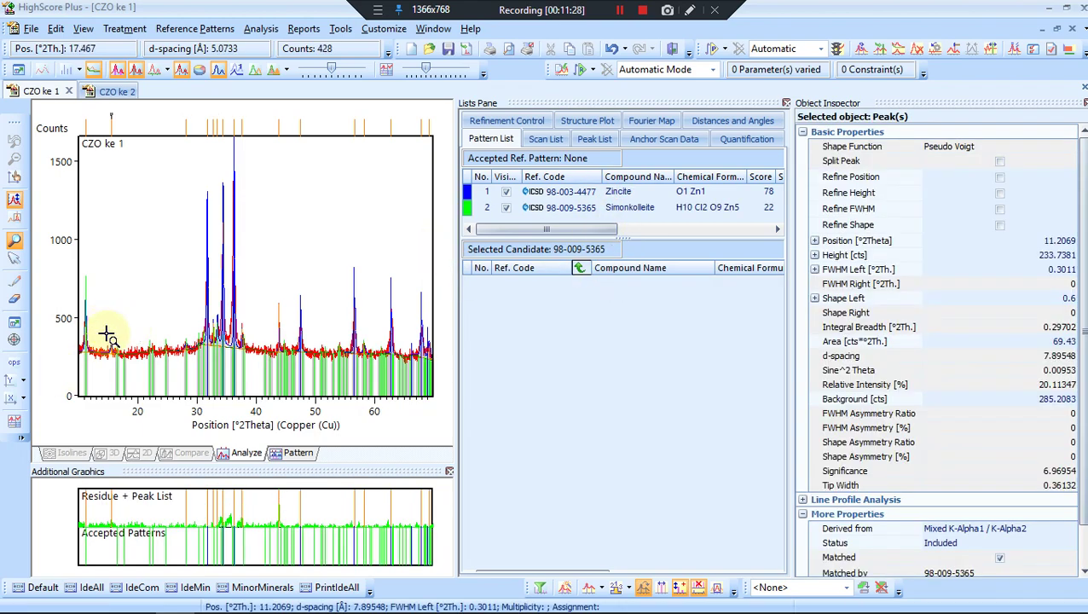
pyautogui.rightClick(372, 348)
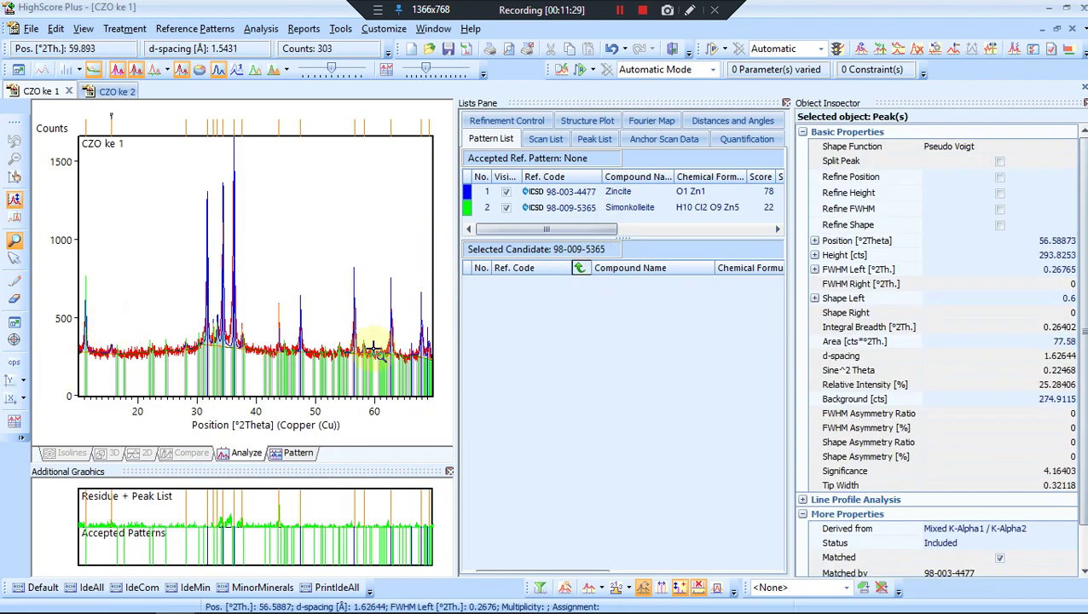
pyautogui.click(113, 297)
pyautogui.moveTo(107, 291); pyautogui.dragTo(135, 383)
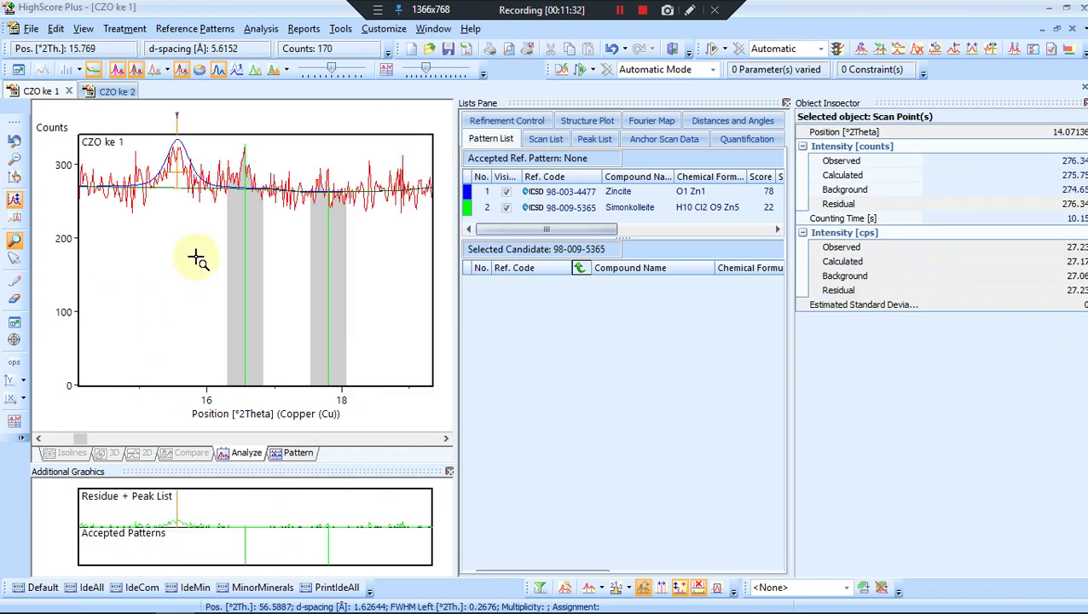
pyautogui.moveTo(88, 438); pyautogui.dragTo(293, 424)
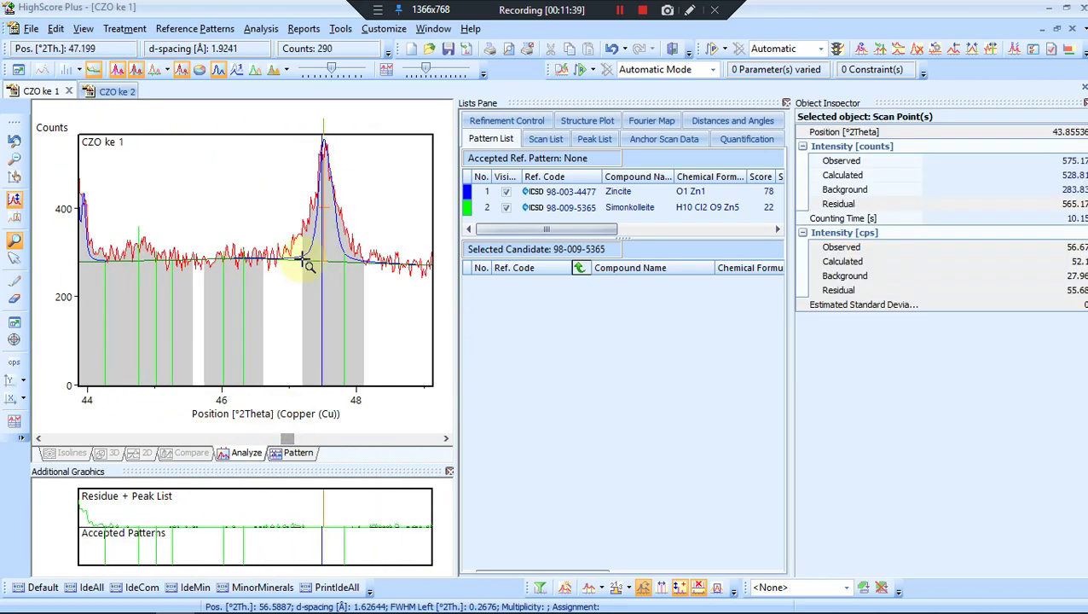
pyautogui.click(337, 218)
pyautogui.rightClick(198, 190)
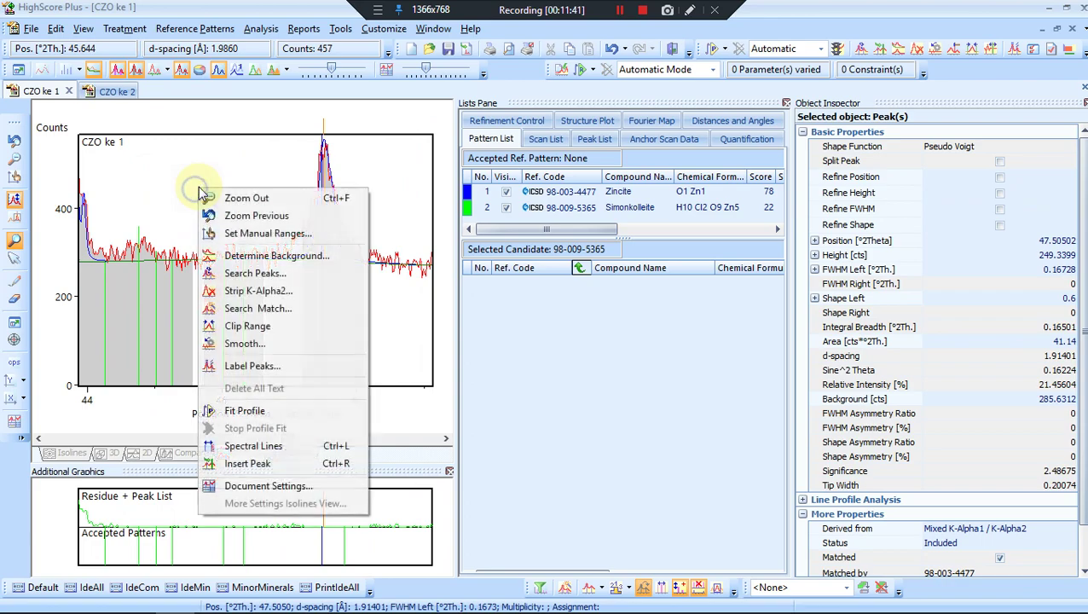
pyautogui.click(252, 205)
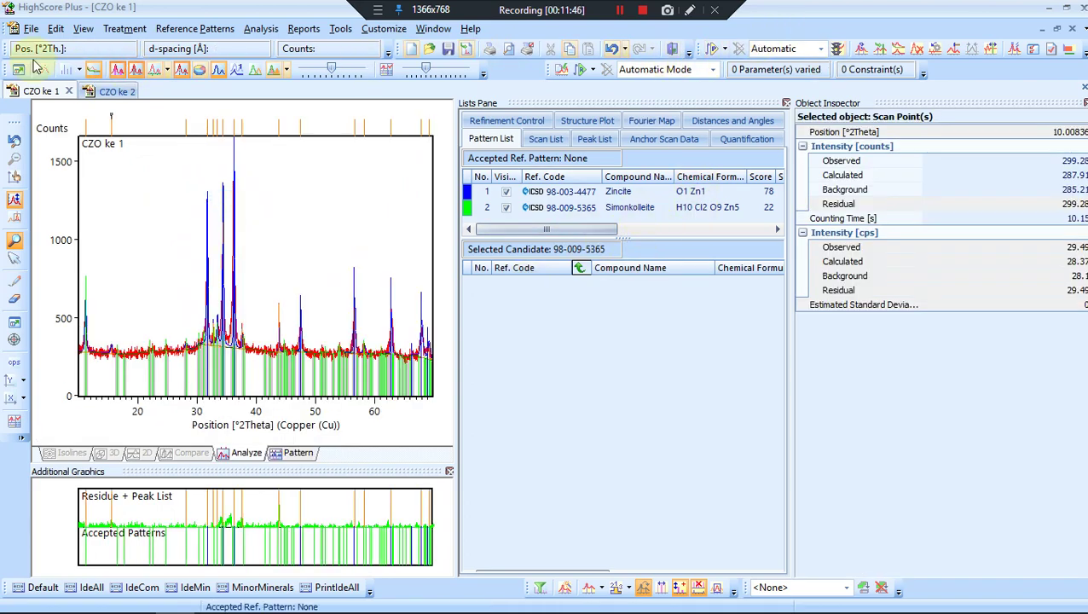
# Exclude Cl from the restriction set, keeping H, O and Zn required, and rerun Search & Match on CZO ke 1
pyautogui.rightClick(346, 210)
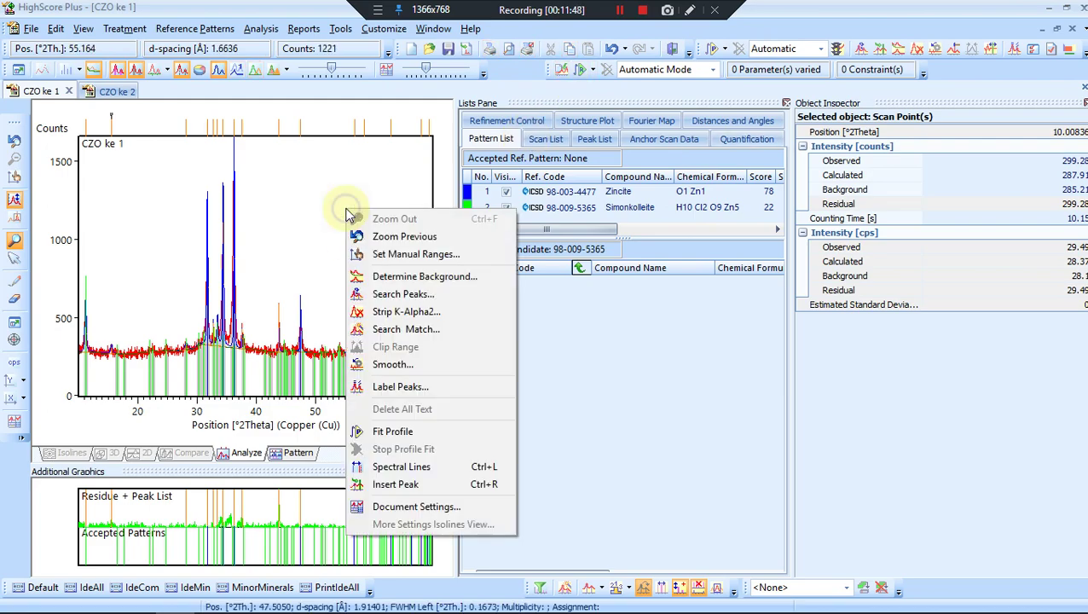
pyautogui.click(410, 329)
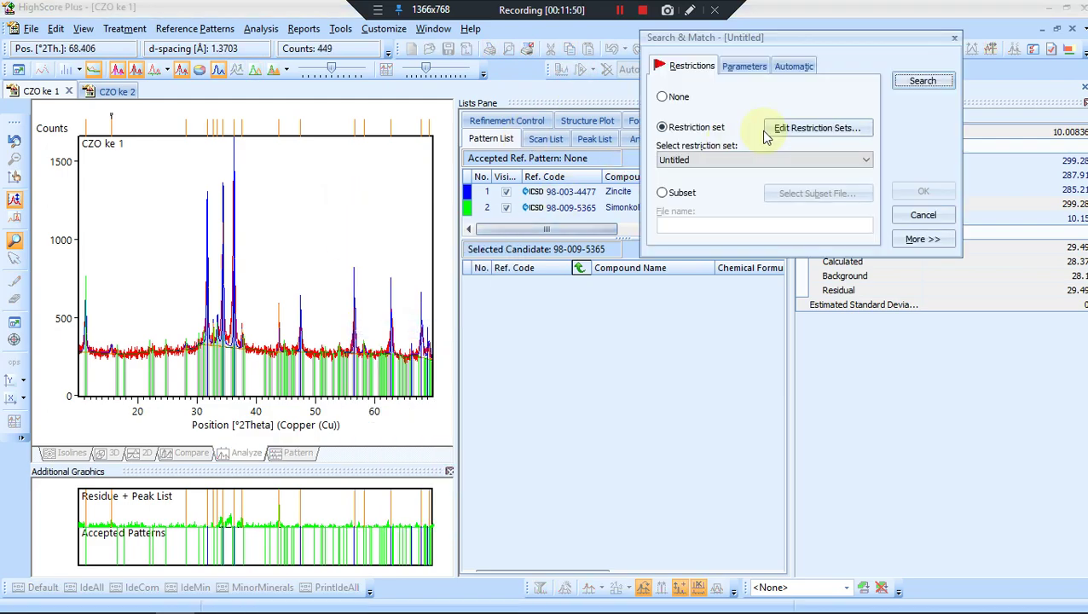
pyautogui.click(819, 129)
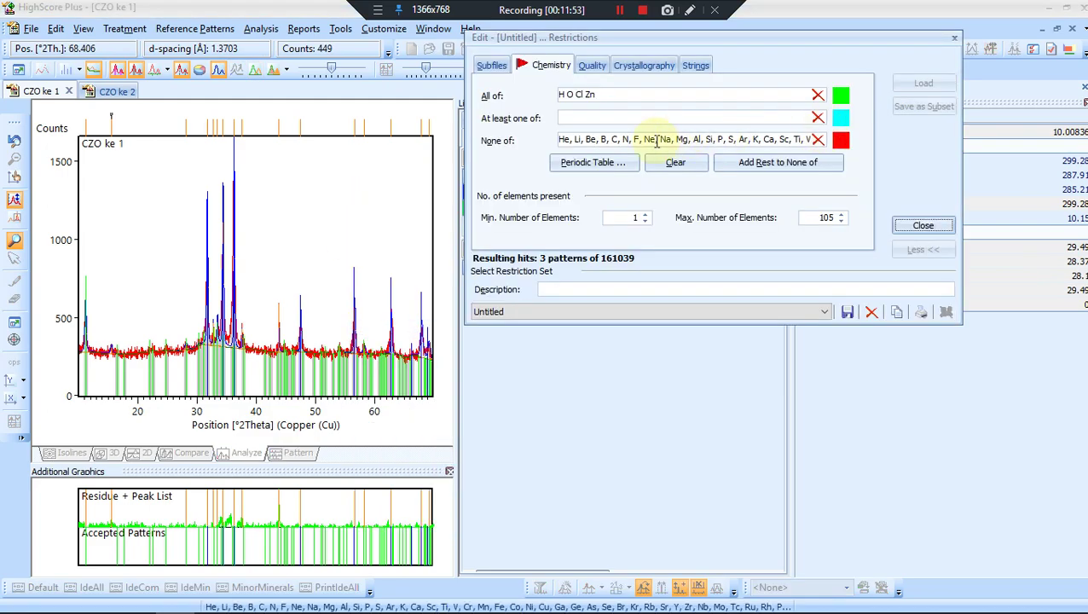
pyautogui.click(594, 164)
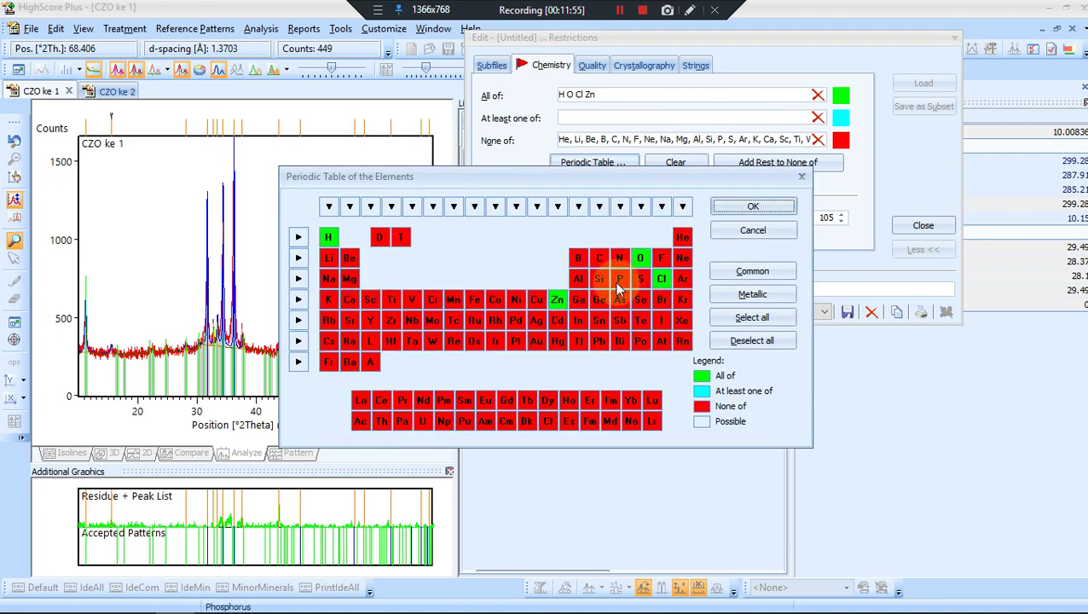
pyautogui.click(662, 278)
pyautogui.click(662, 278)
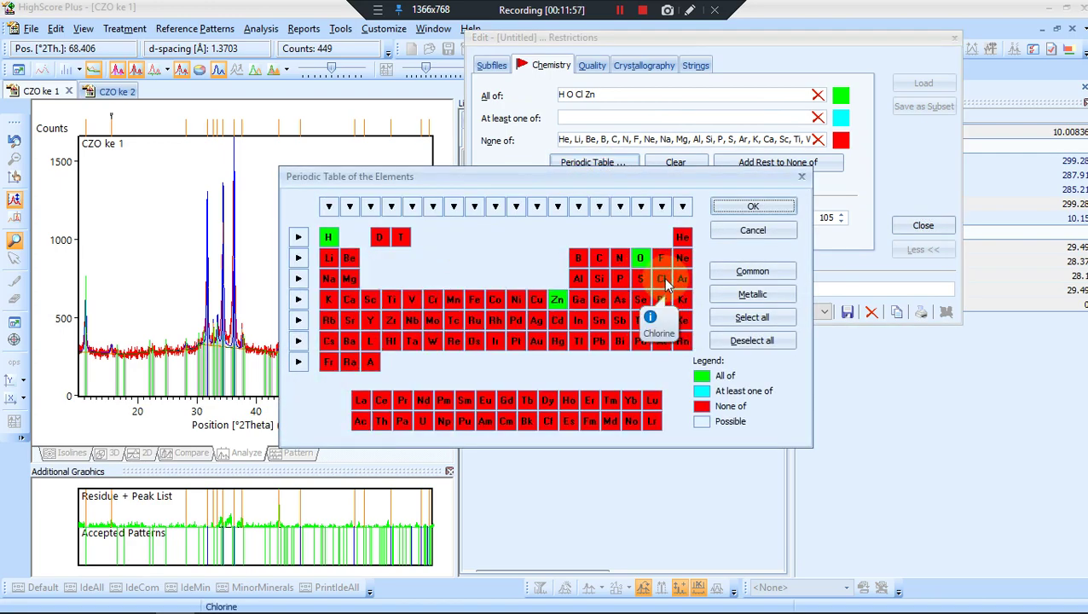
pyautogui.click(754, 209)
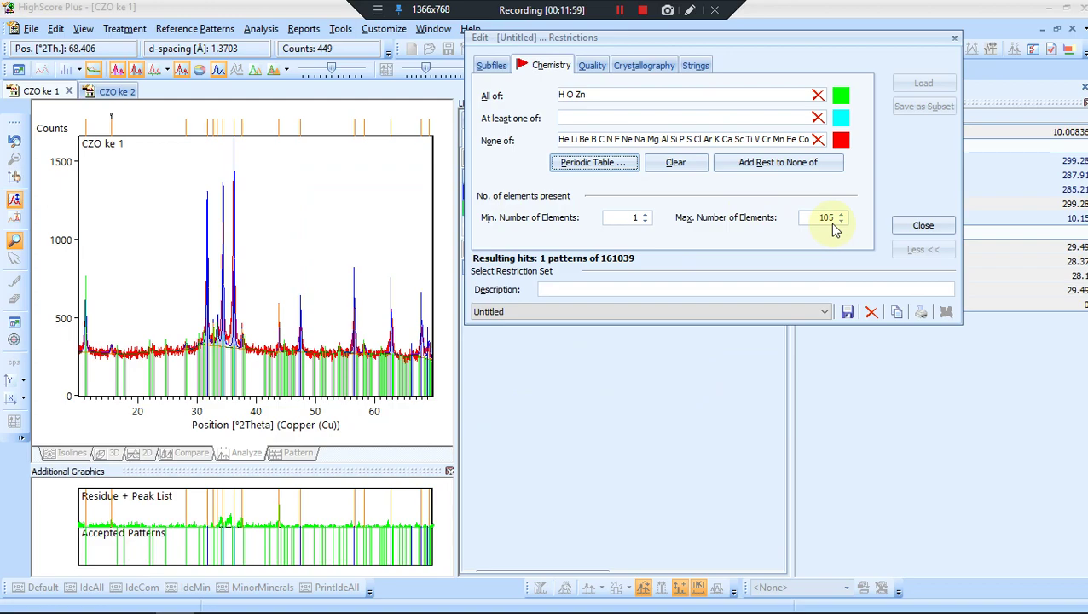
pyautogui.click(929, 225)
pyautogui.click(924, 83)
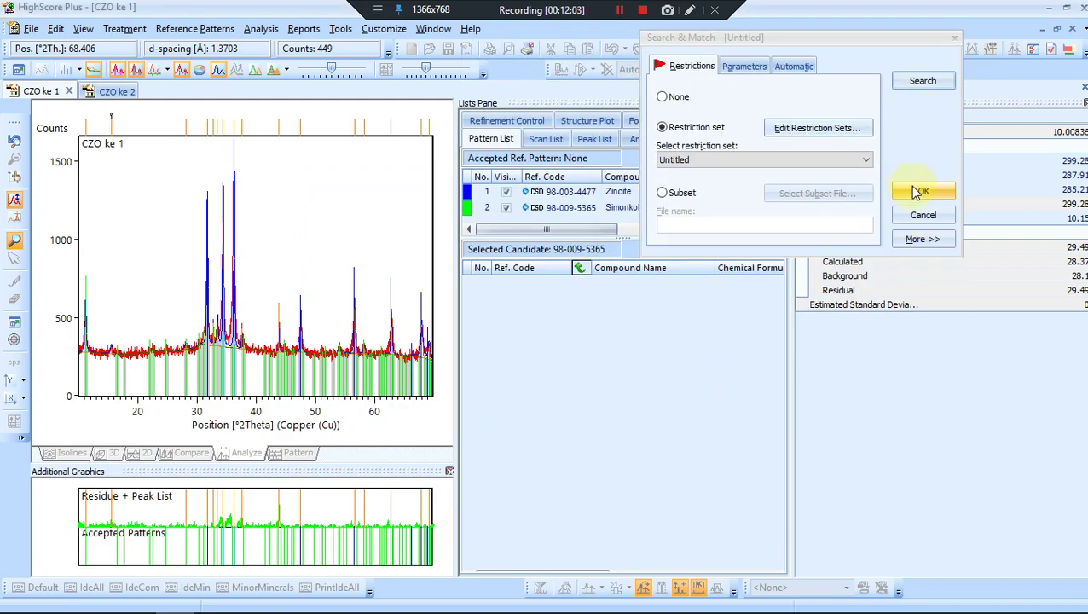
pyautogui.click(921, 191)
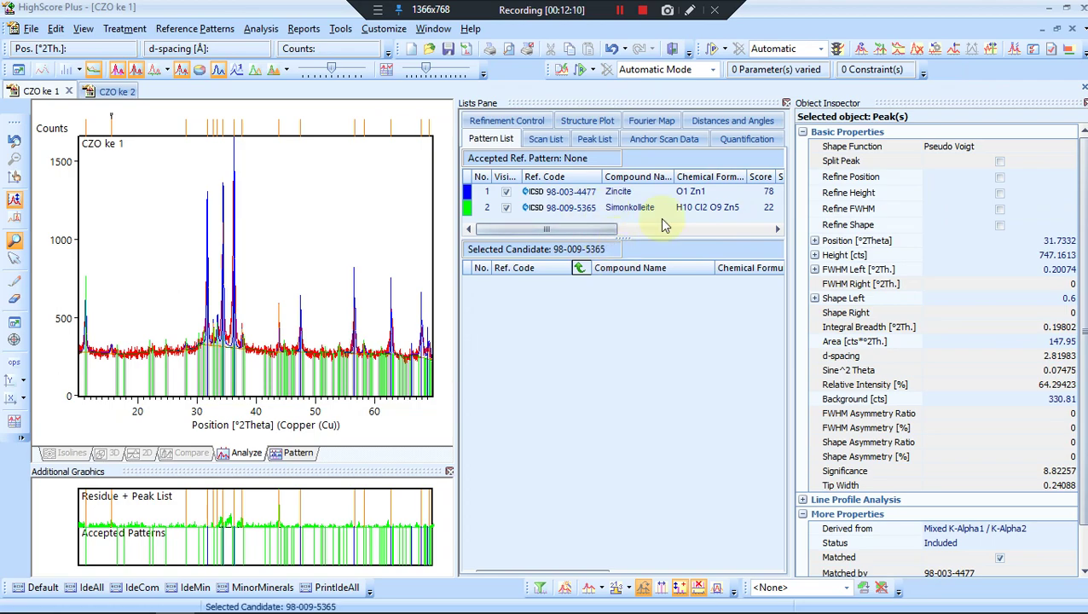
# Reopen the Search & Match restriction set for CZO ke 1, clear its required elements and exclude Zn, O and H
pyautogui.rightClick(306, 203)
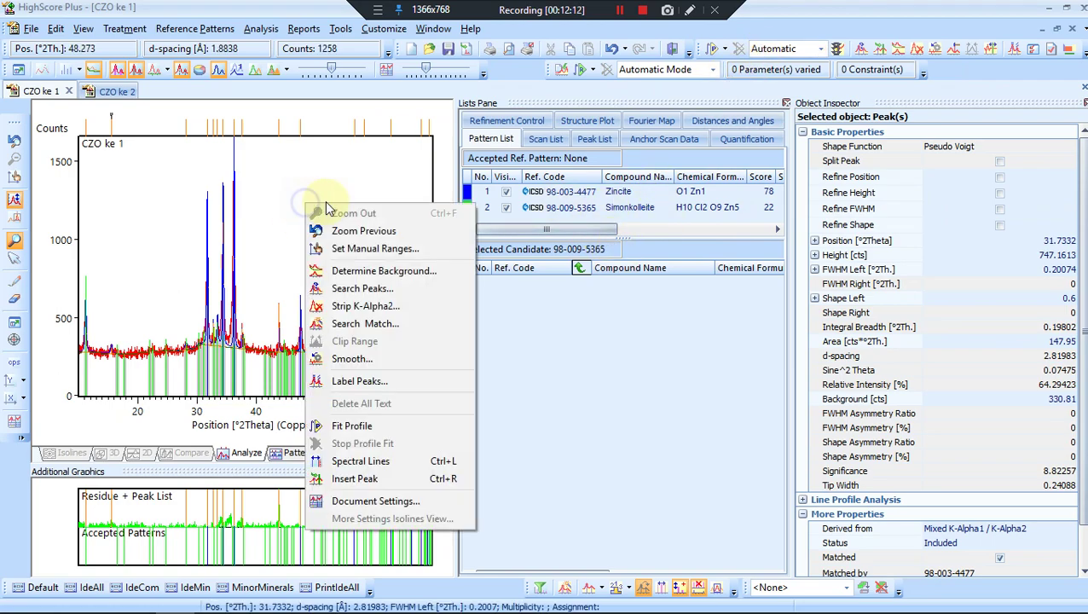
pyautogui.click(375, 323)
pyautogui.click(825, 127)
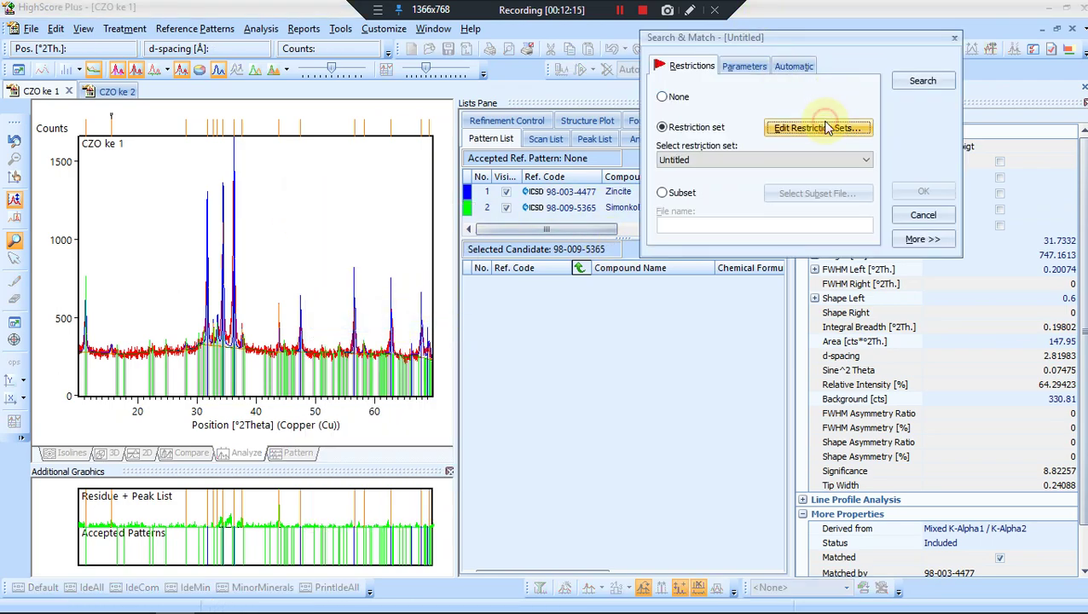
pyautogui.click(817, 95)
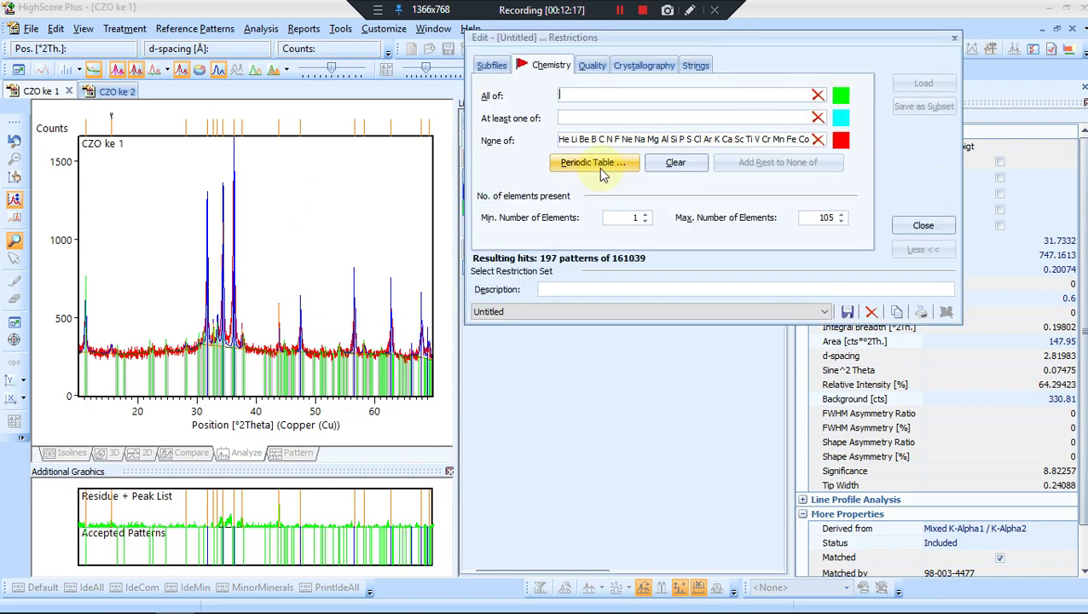
pyautogui.click(596, 163)
pyautogui.click(557, 307)
pyautogui.click(557, 305)
pyautogui.click(557, 305)
pyautogui.click(641, 256)
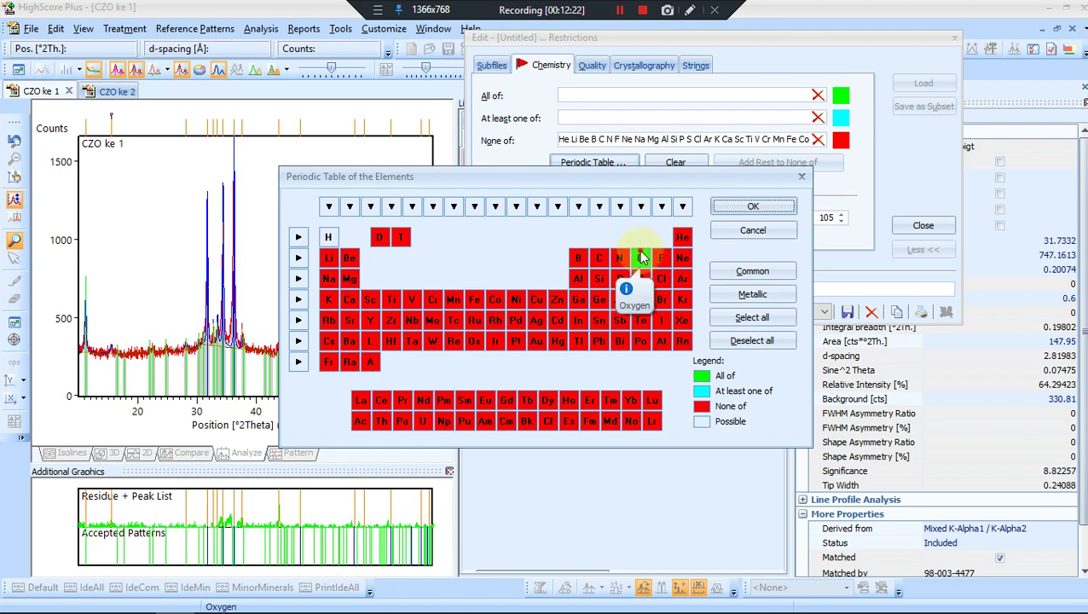
pyautogui.click(641, 255)
pyautogui.click(641, 256)
pyautogui.click(327, 237)
pyautogui.click(327, 236)
pyautogui.click(327, 237)
# Require C as the only allowed element and run Search & Match on CZO ke 1
pyautogui.click(600, 257)
pyautogui.click(601, 259)
pyautogui.click(724, 207)
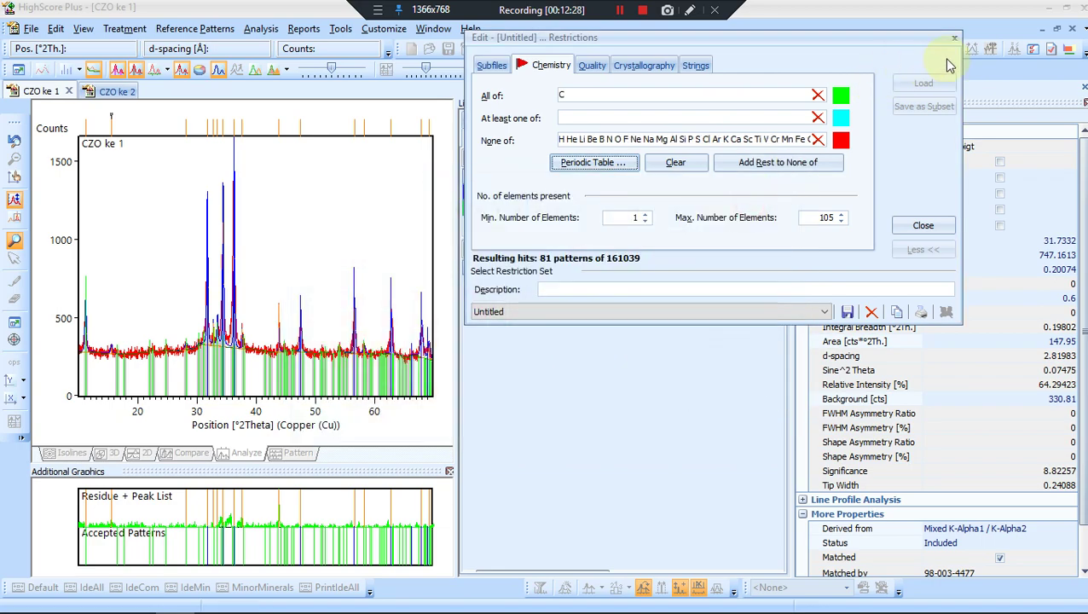
pyautogui.click(923, 224)
pyautogui.click(917, 81)
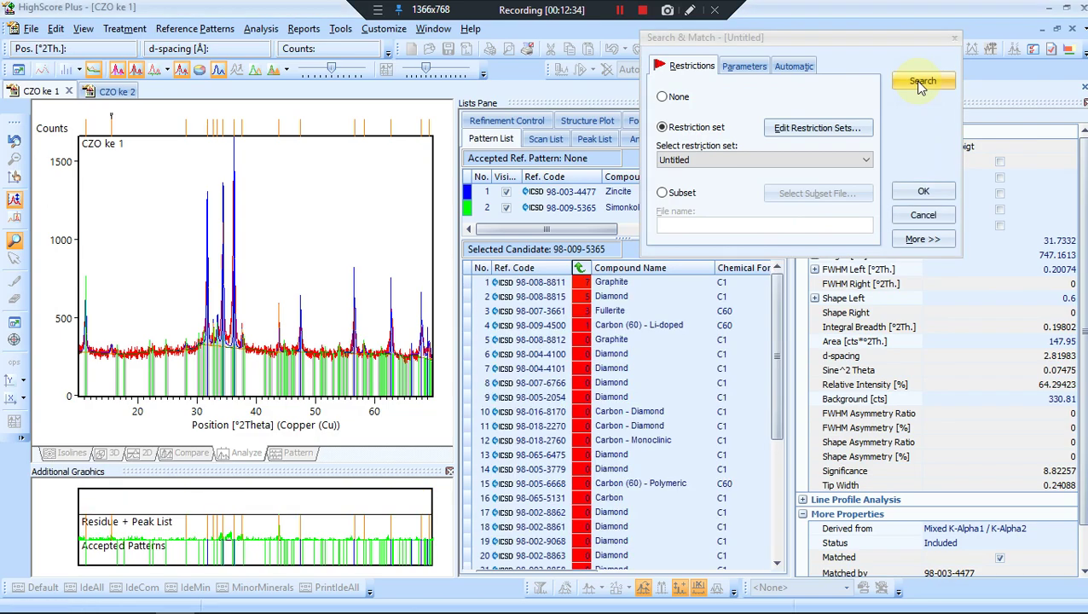
pyautogui.click(924, 190)
# Compare the carbon candidates one by one with the CZO ke 1 peaks, from Graphite 98-008-8811 down to Carbon 98-065-5131
pyautogui.click(619, 287)
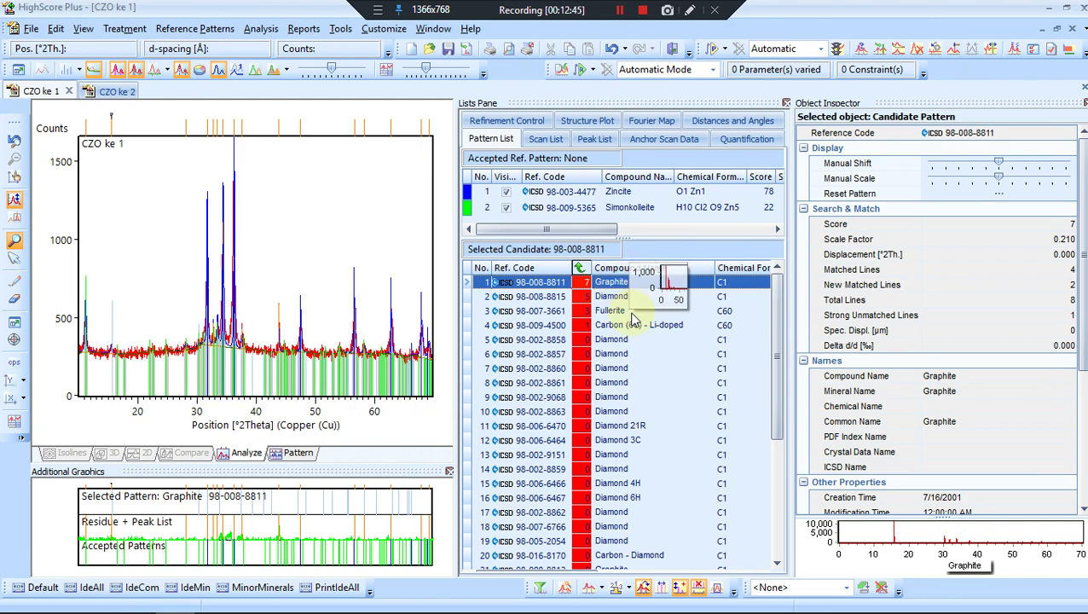
pyautogui.press('Down')
pyautogui.press('Down')
pyautogui.press('Down')
pyautogui.press('Down')
pyautogui.press('Down')
pyautogui.press('Down')
pyautogui.press('Down')
pyautogui.press('Down')
pyautogui.press('Down')
pyautogui.press('Down')
pyautogui.press('Down')
pyautogui.press('Down')
pyautogui.press('Down')
pyautogui.press('Down')
pyautogui.press('Down')
pyautogui.press('Down')
pyautogui.press('Down')
pyautogui.press('Down')
pyautogui.press('Down')
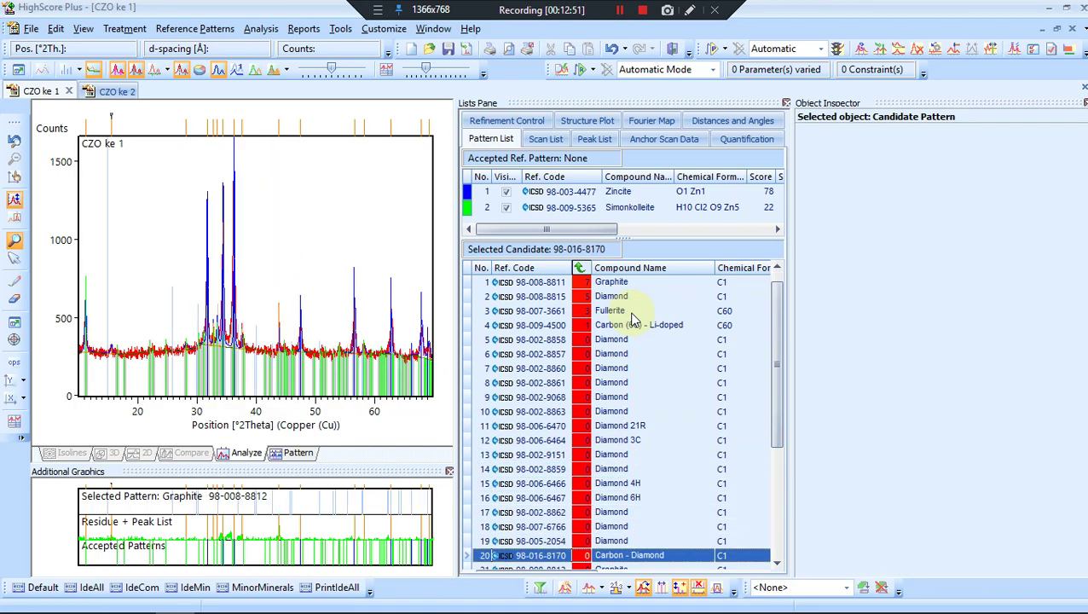
pyautogui.press('Down')
pyautogui.press('Down')
pyautogui.press('Down')
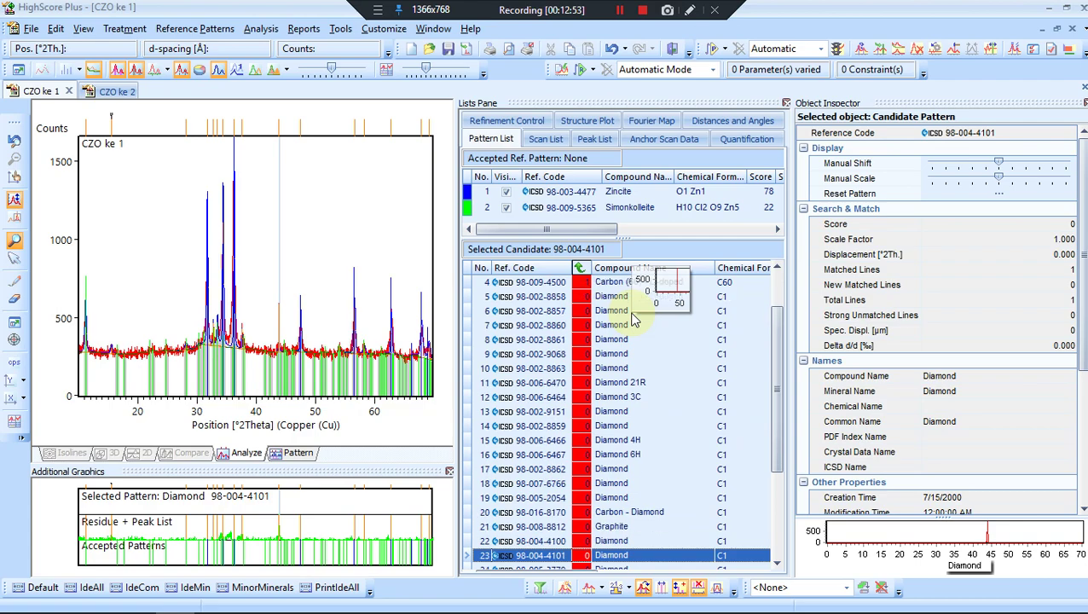
pyautogui.press('Down')
pyautogui.press('Down')
pyautogui.press('Down')
pyautogui.press('Up')
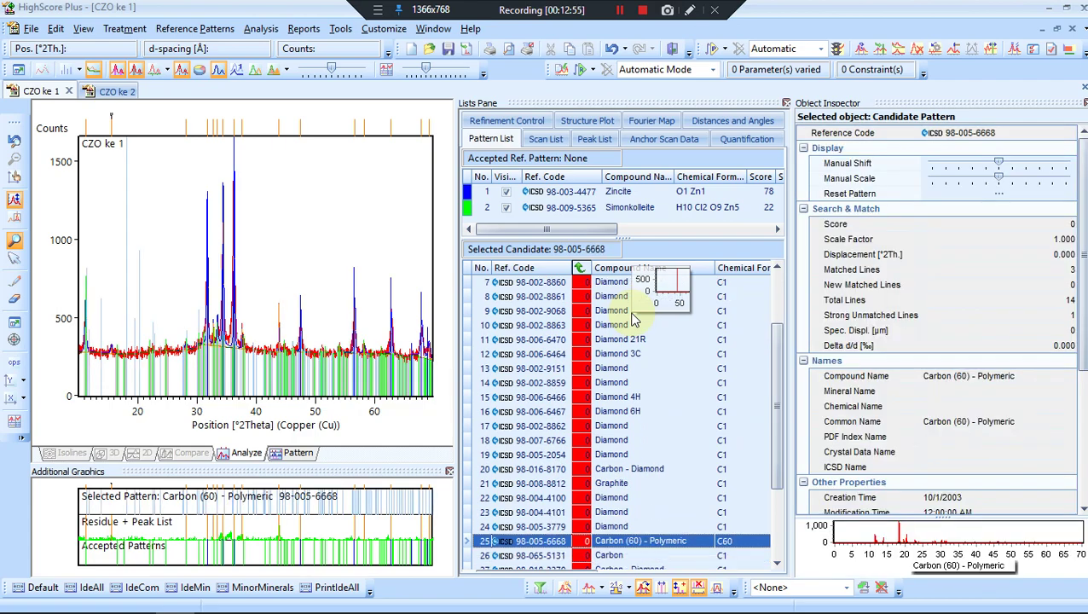
pyautogui.press('Down')
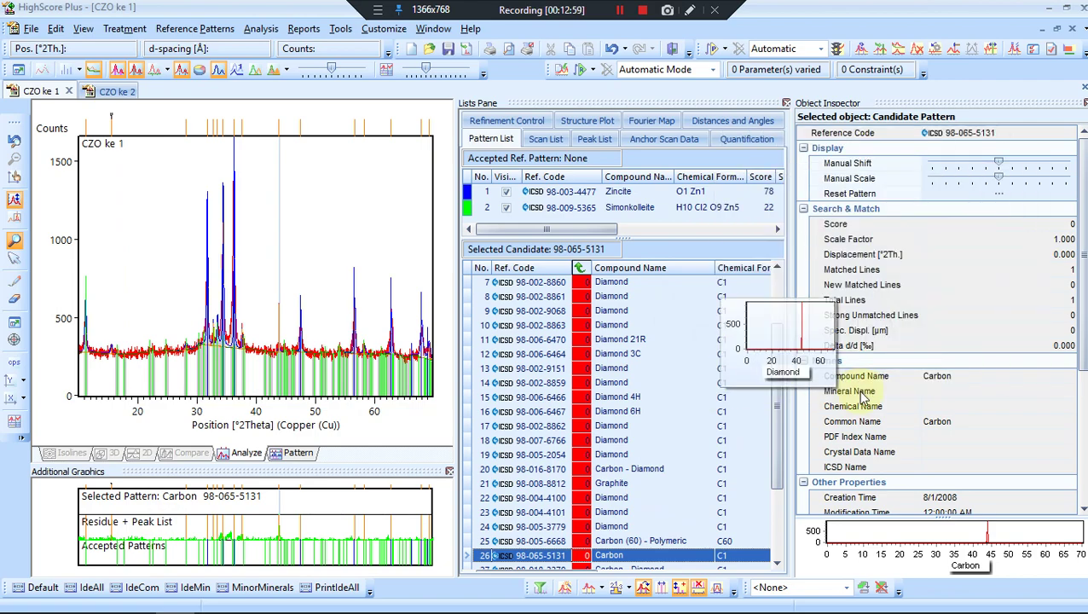
pyautogui.moveTo(780, 409); pyautogui.dragTo(777, 264)
pyautogui.click(646, 283)
pyautogui.click(627, 297)
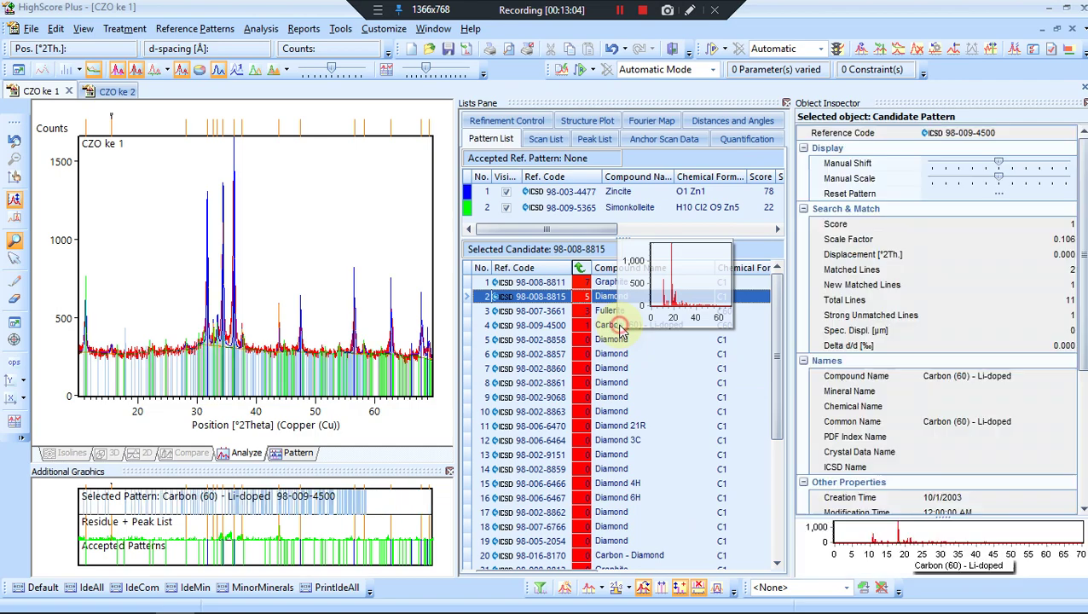
pyautogui.click(620, 327)
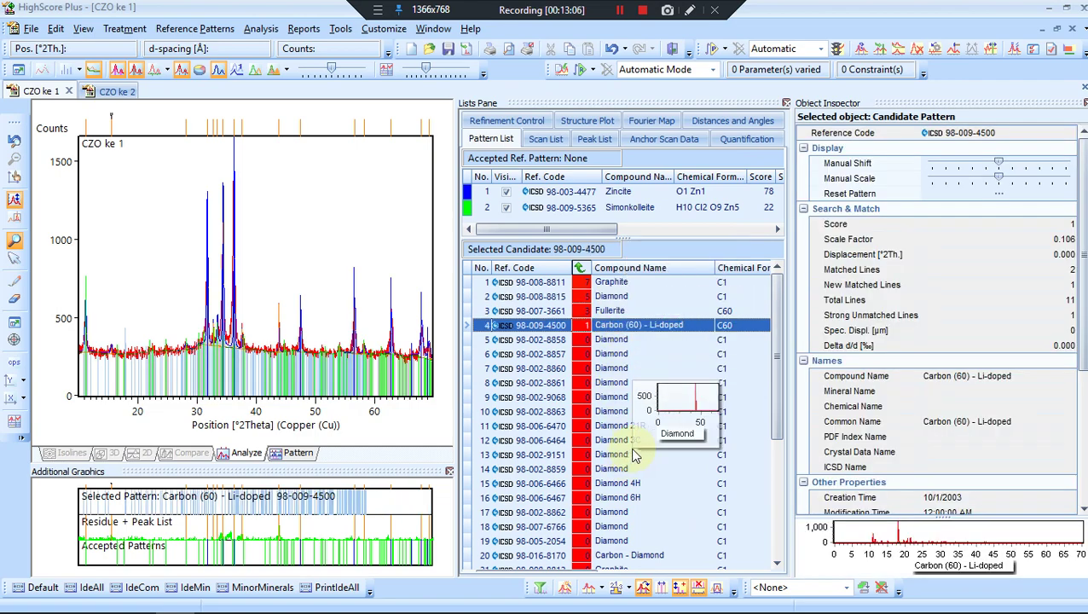
pyautogui.click(639, 555)
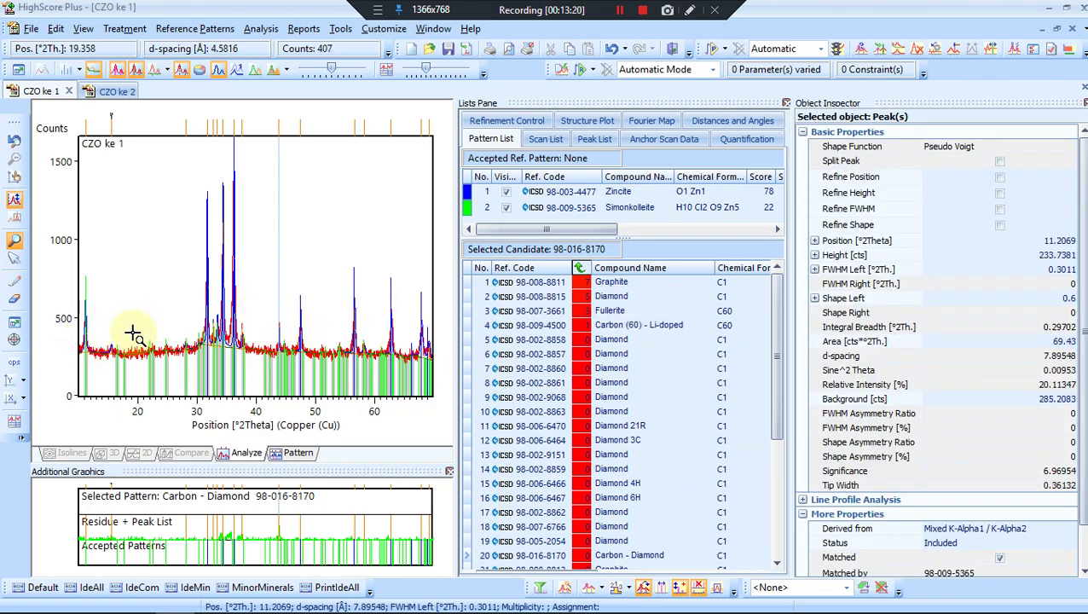
# Examine the small CZO ke 1 peak near 15.5 °2Theta closely, then return to the full scan
pyautogui.moveTo(103, 323); pyautogui.dragTo(124, 377)
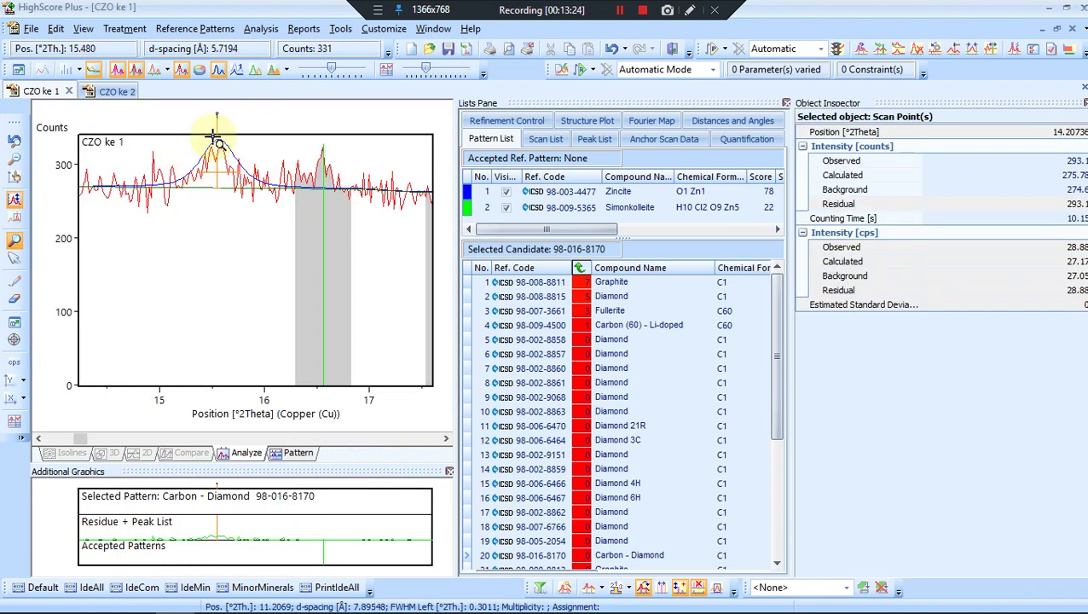
pyautogui.doubleClick(228, 224)
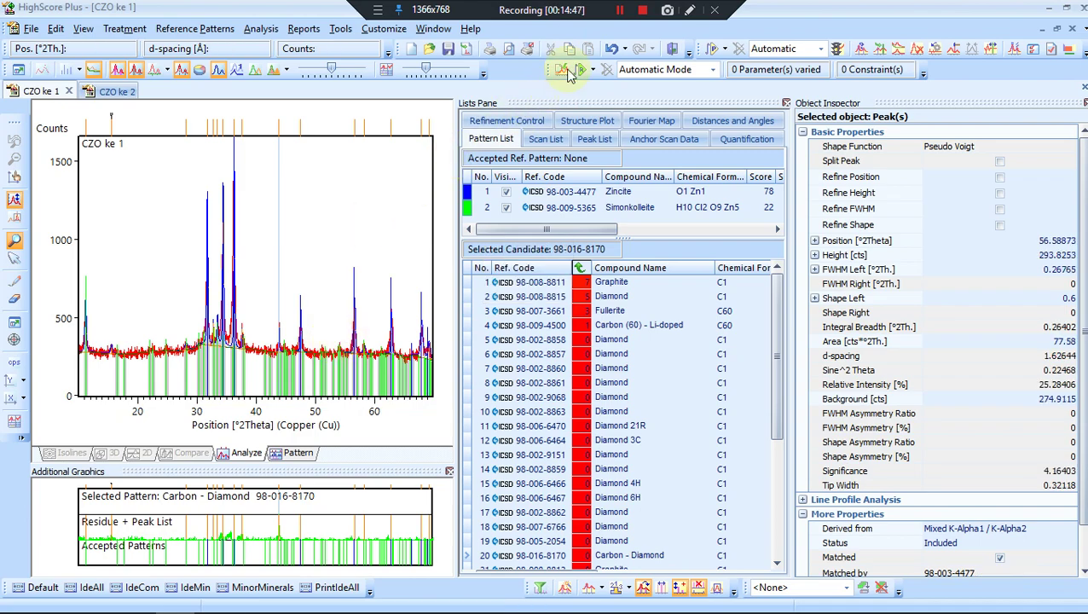
pyautogui.click(646, 11)
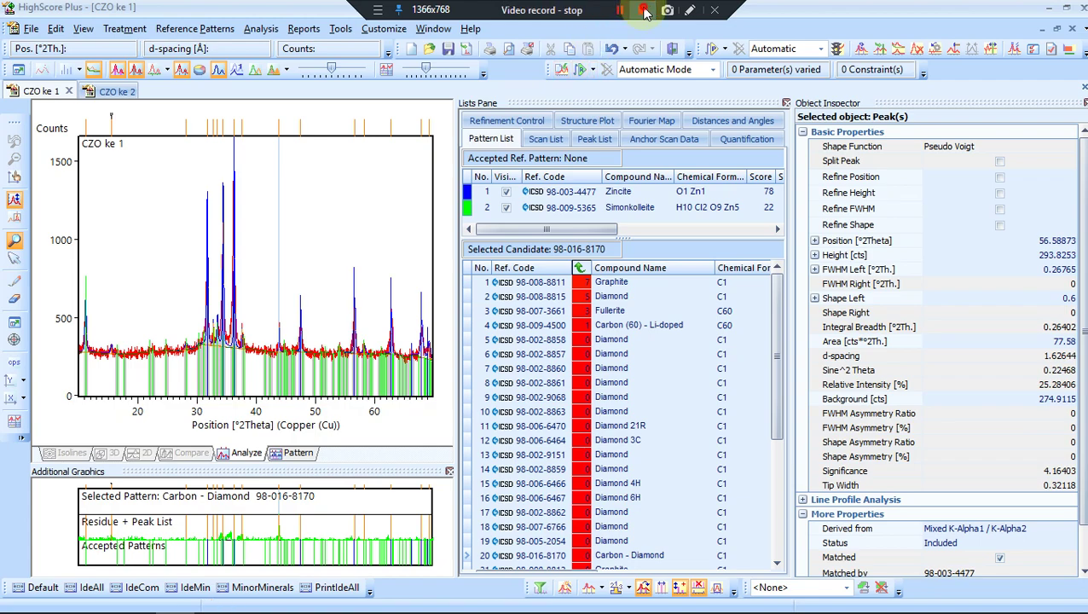